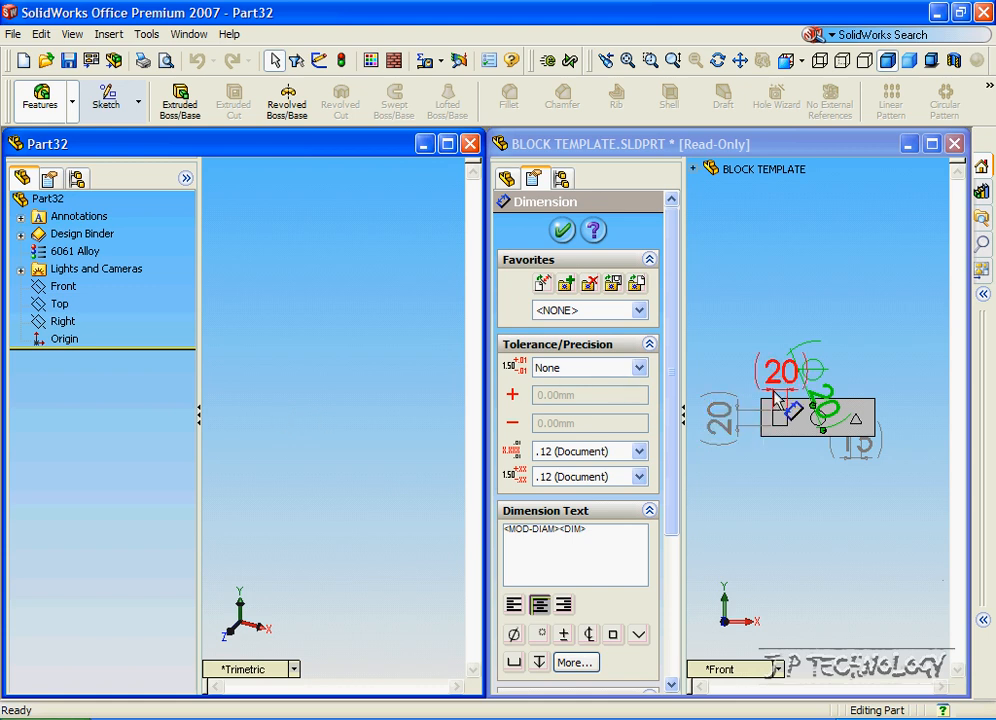
- Sketch a rectangle about 47 mm wide and 41 mm high on the Front plane with its lower-left corner at the origin
{"action": "left_click", "coordinate": [108, 108]}
{"action": "left_click", "coordinate": [402, 114]}
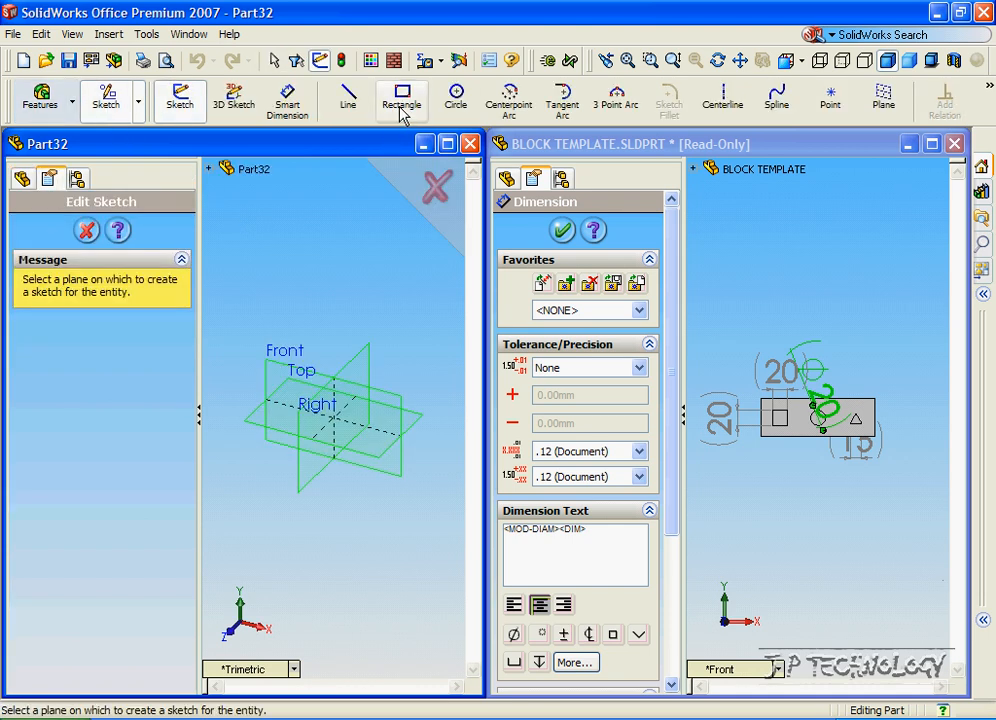
{"action": "left_click", "coordinate": [275, 360]}
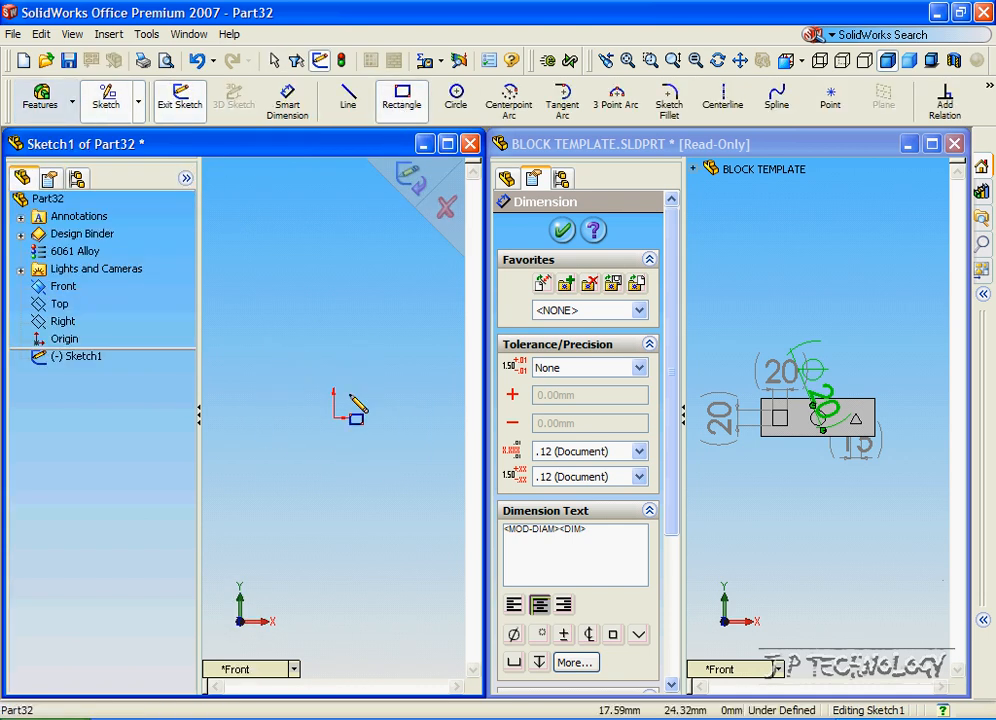
{"action": "left_click_drag", "start_coordinate": [335, 418], "coordinate": [379, 379]}
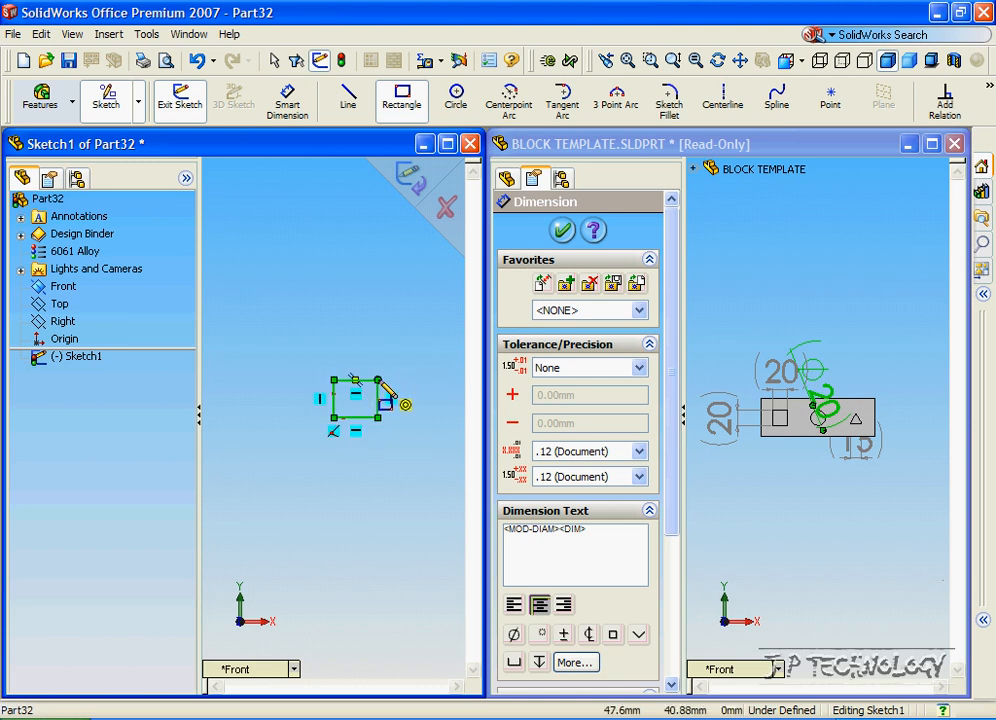
- Dimension the rectangle's height and width to 20 mm each
{"action": "left_click", "coordinate": [288, 114]}
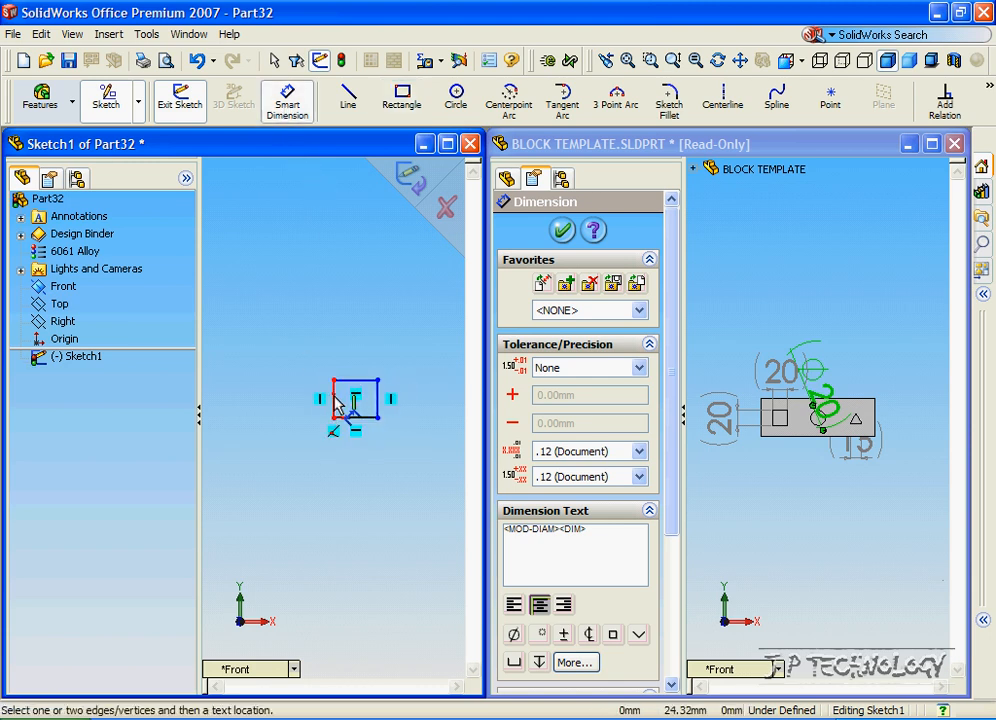
{"action": "left_click", "coordinate": [334, 400]}
{"action": "left_click", "coordinate": [289, 397]}
{"action": "type", "text": "20"}
{"action": "key", "text": "Return"}
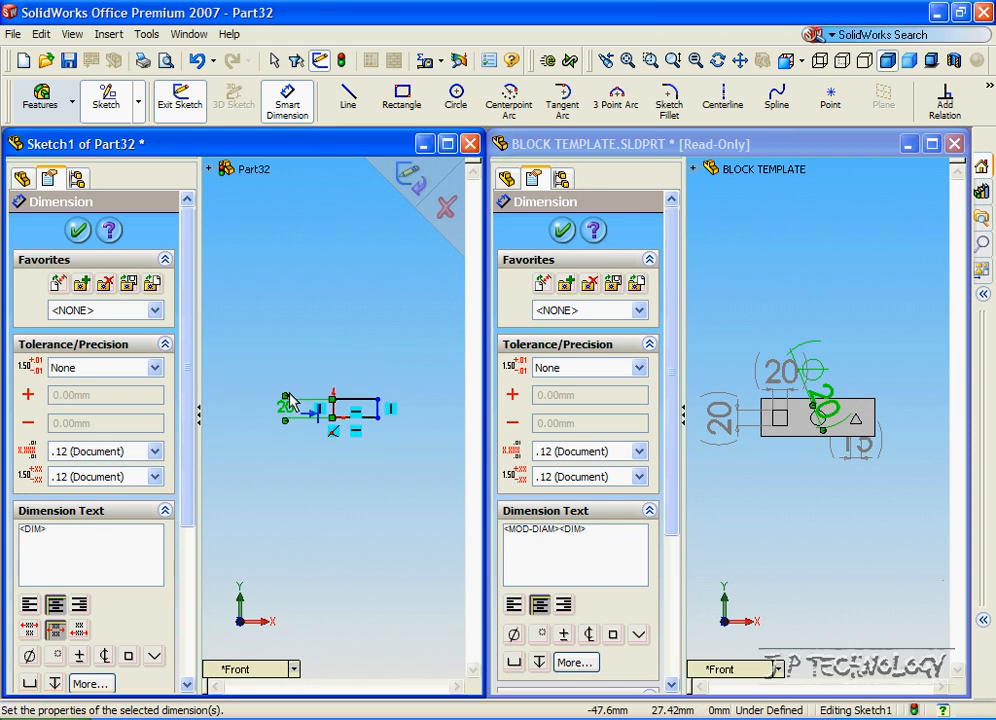
{"action": "left_click", "coordinate": [356, 401]}
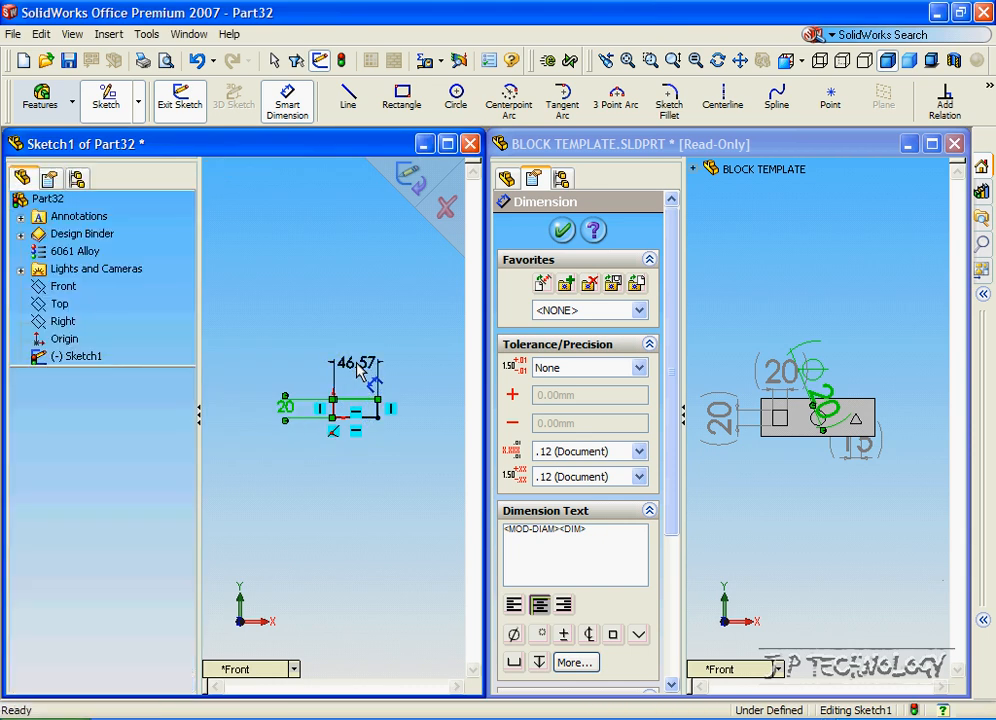
{"action": "left_click", "coordinate": [357, 366]}
{"action": "type", "text": "20"}
{"action": "key", "text": "Return"}
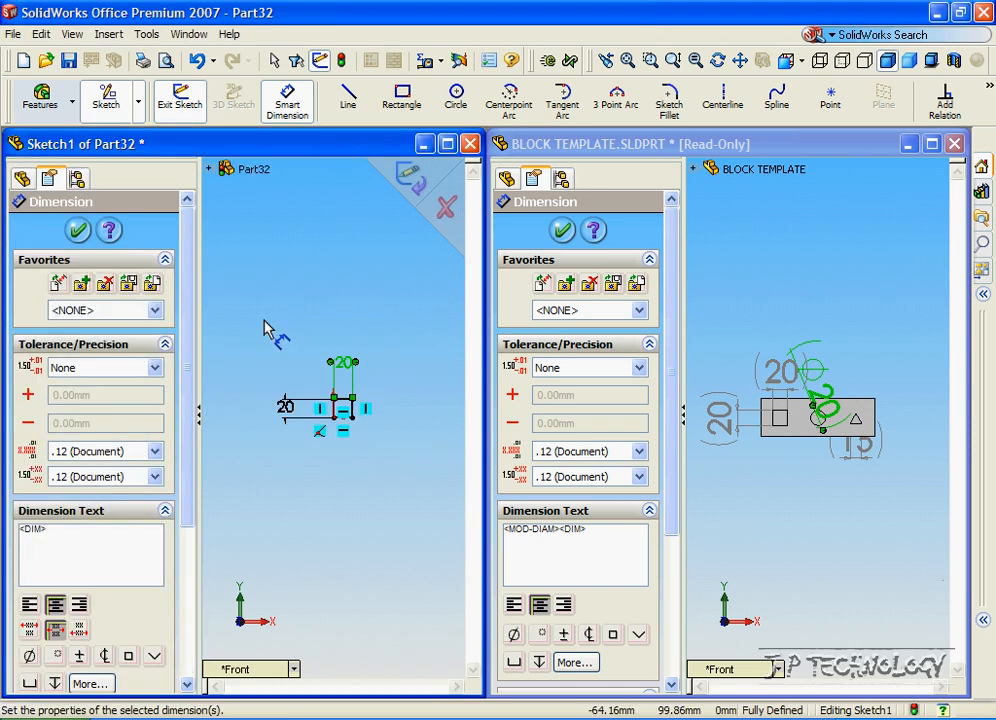
{"action": "left_click", "coordinate": [78, 230]}
- Extrude the square profile as a boss with a blind depth of 50 mm
{"action": "left_click", "coordinate": [58, 108]}
{"action": "left_click", "coordinate": [180, 100]}
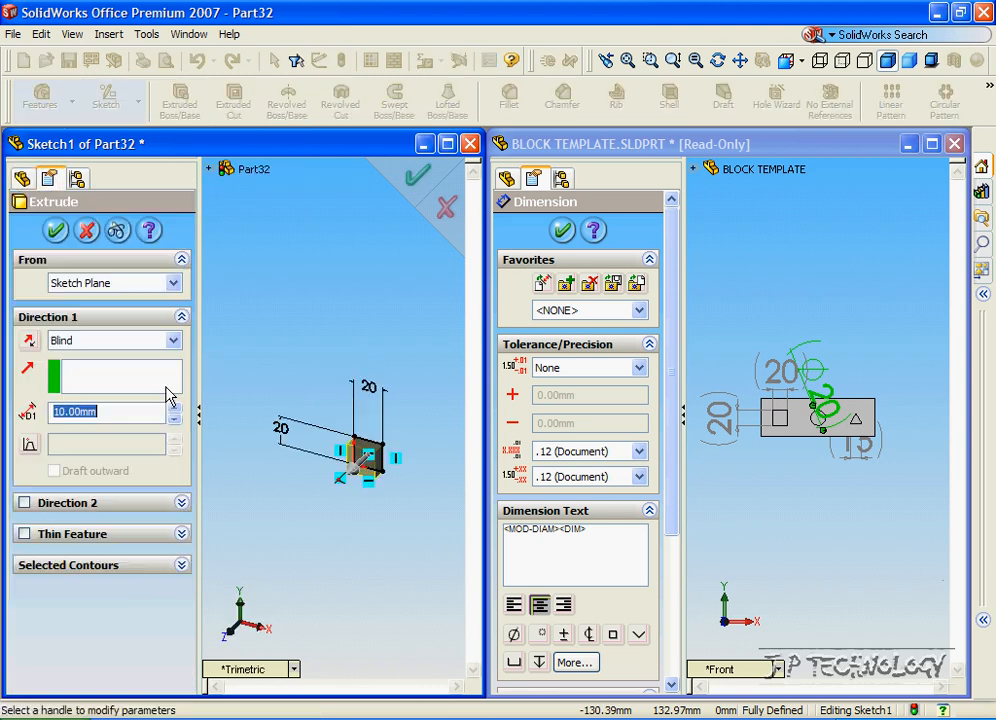
{"action": "type", "text": "50"}
{"action": "key", "text": "Return"}
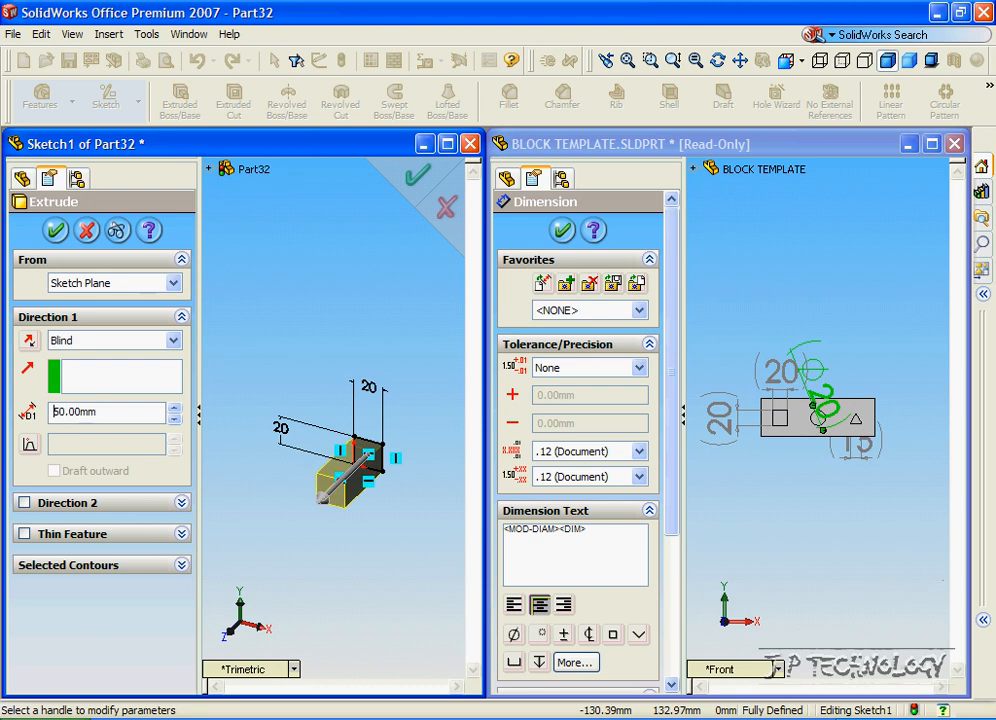
{"action": "left_click", "coordinate": [57, 231]}
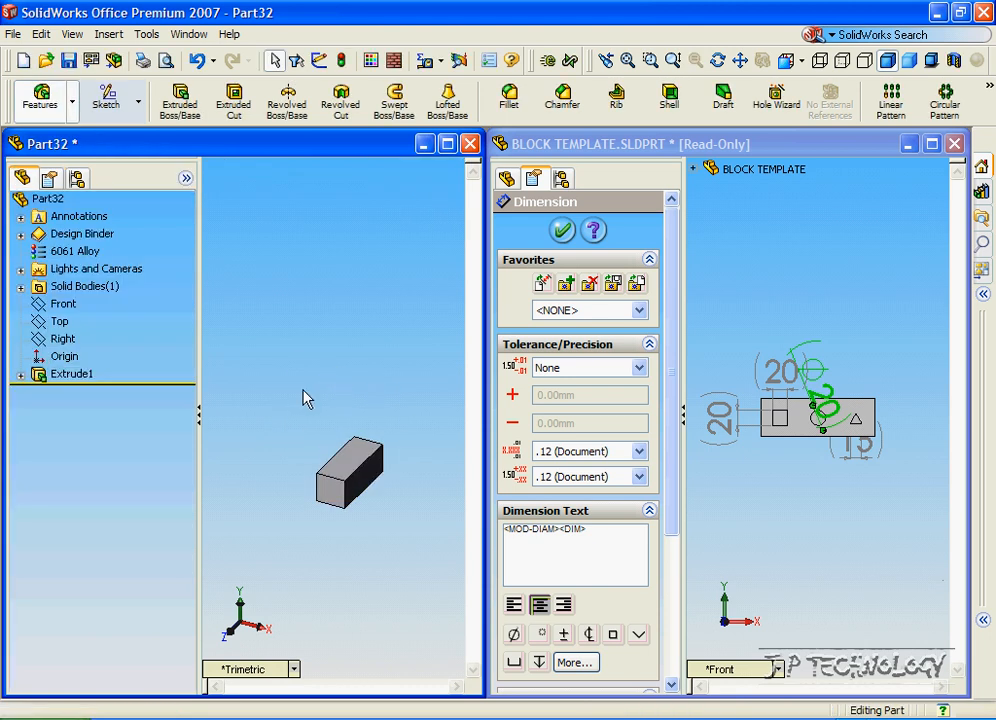
- Examine the extruded square block from different angles
{"action": "key", "text": "Right"}
{"action": "key", "text": "Right"}
{"action": "key", "text": "Right"}
{"action": "key", "text": "Right"}
{"action": "key", "text": "Left"}
{"action": "key", "text": "Left"}
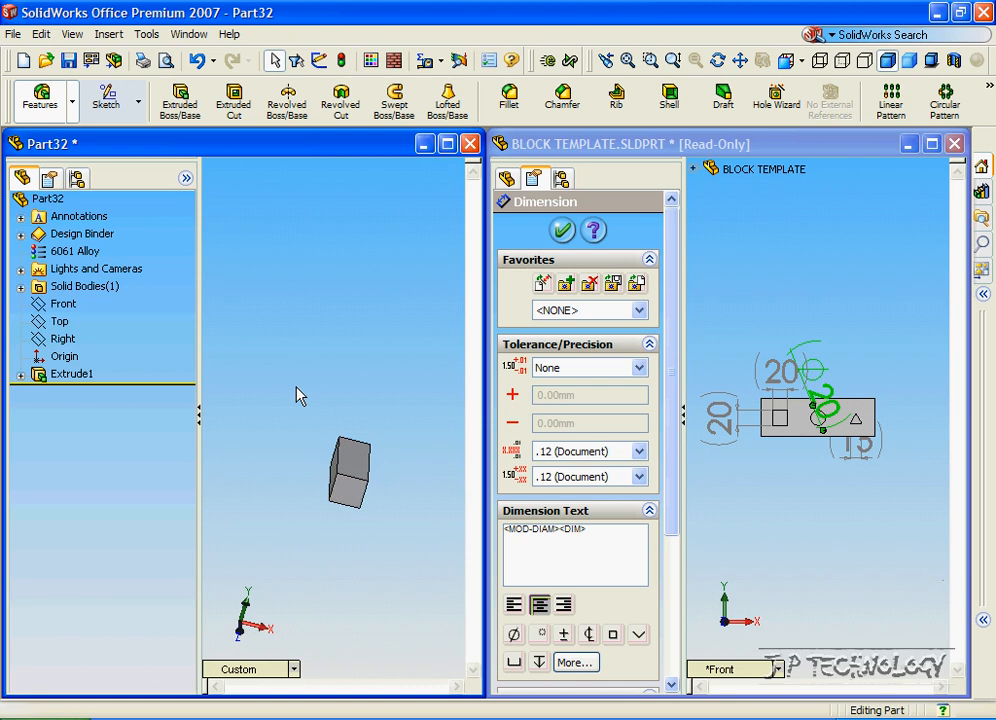
{"action": "key", "text": "Left"}
{"action": "key", "text": "Left"}
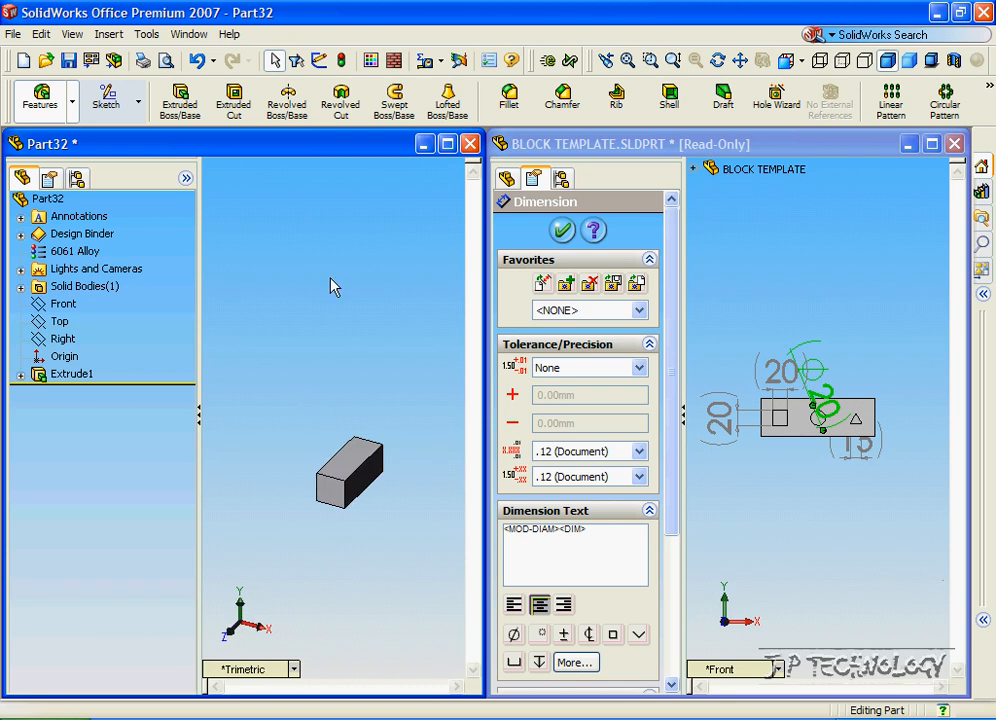
- Color the whole square block part red from the standard color swatches
{"action": "left_click", "coordinate": [371, 61]}
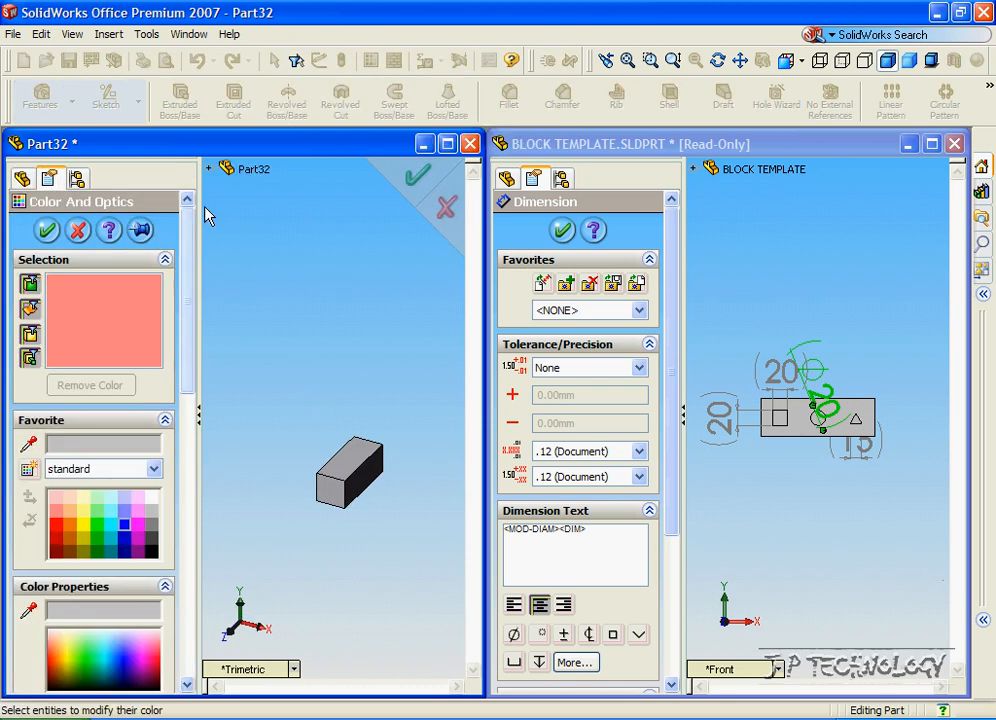
{"action": "left_click", "coordinate": [246, 170]}
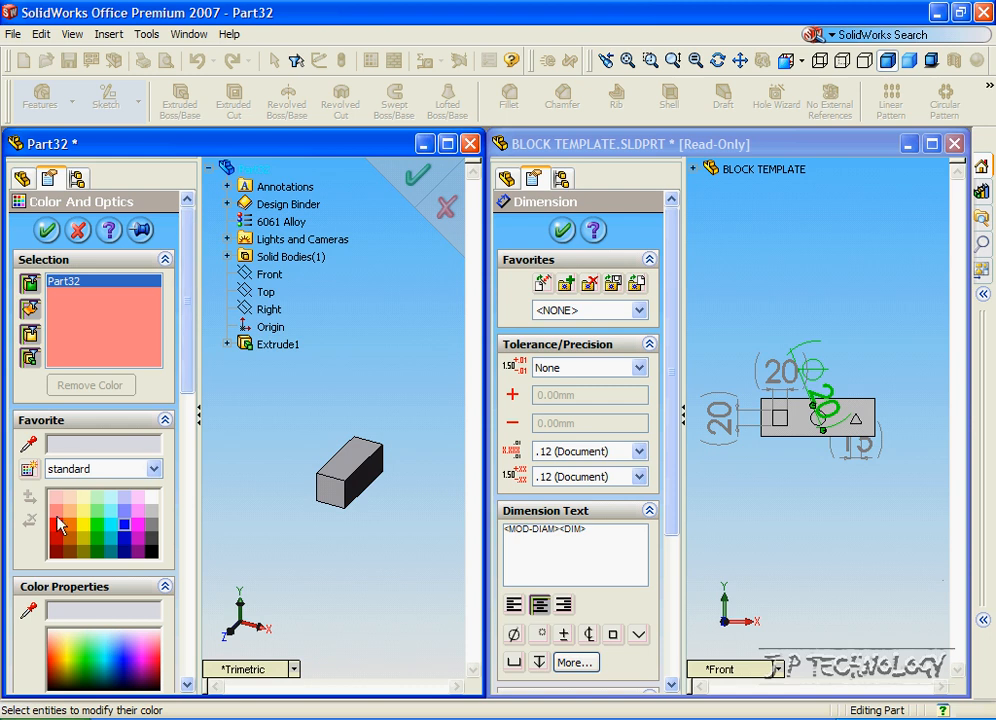
{"action": "left_click", "coordinate": [56, 524]}
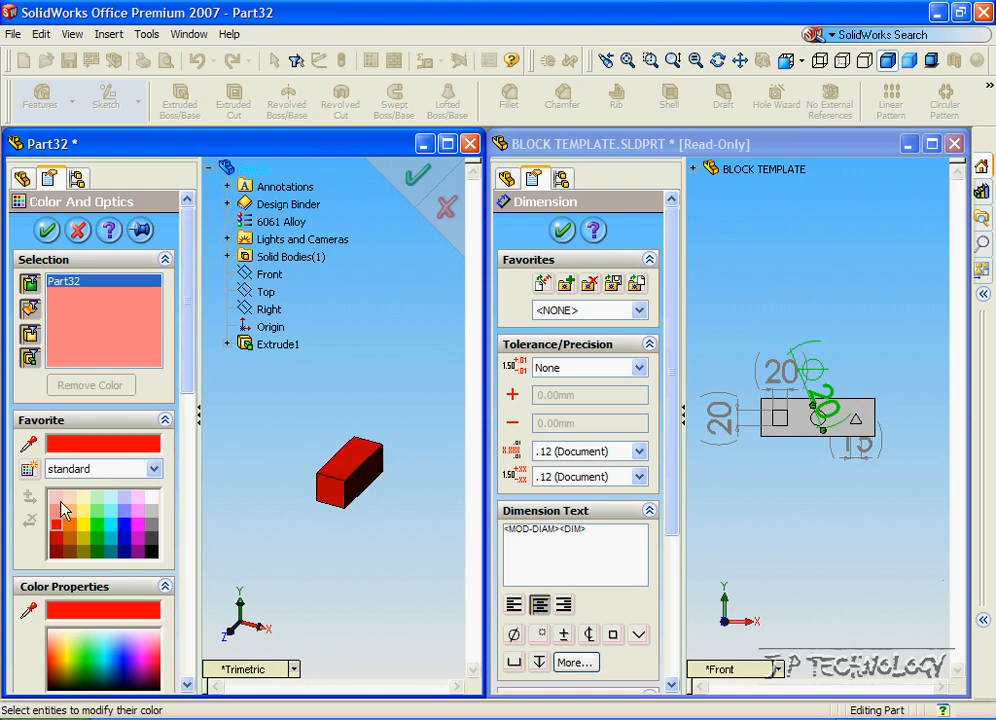
{"action": "left_click", "coordinate": [43, 226]}
- Look over the red block's appearance from all around
{"action": "key", "text": "Right"}
{"action": "key", "text": "Right"}
{"action": "key", "text": "Right"}
{"action": "key", "text": "Right"}
{"action": "key", "text": "Right"}
{"action": "key", "text": "Right"}
{"action": "key", "text": "Right"}
{"action": "key", "text": "Right"}
{"action": "key", "text": "Right"}
{"action": "key", "text": "Right"}
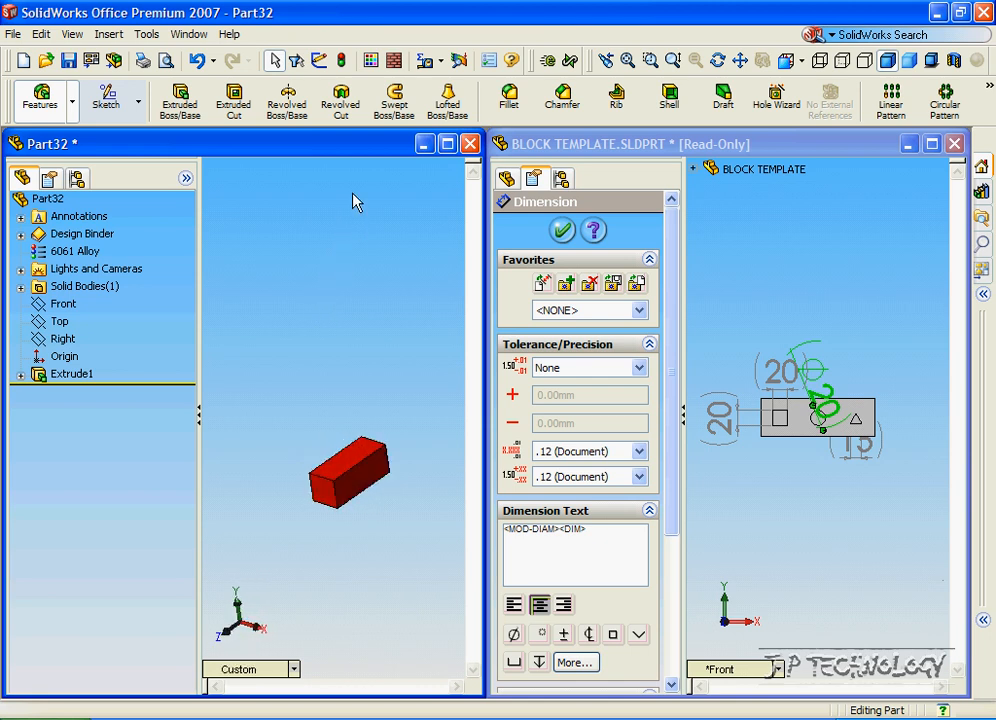
- Minimize the red block's document and create a new part from the PART-MM-ANSI-AL6061 template
{"action": "left_click", "coordinate": [424, 145]}
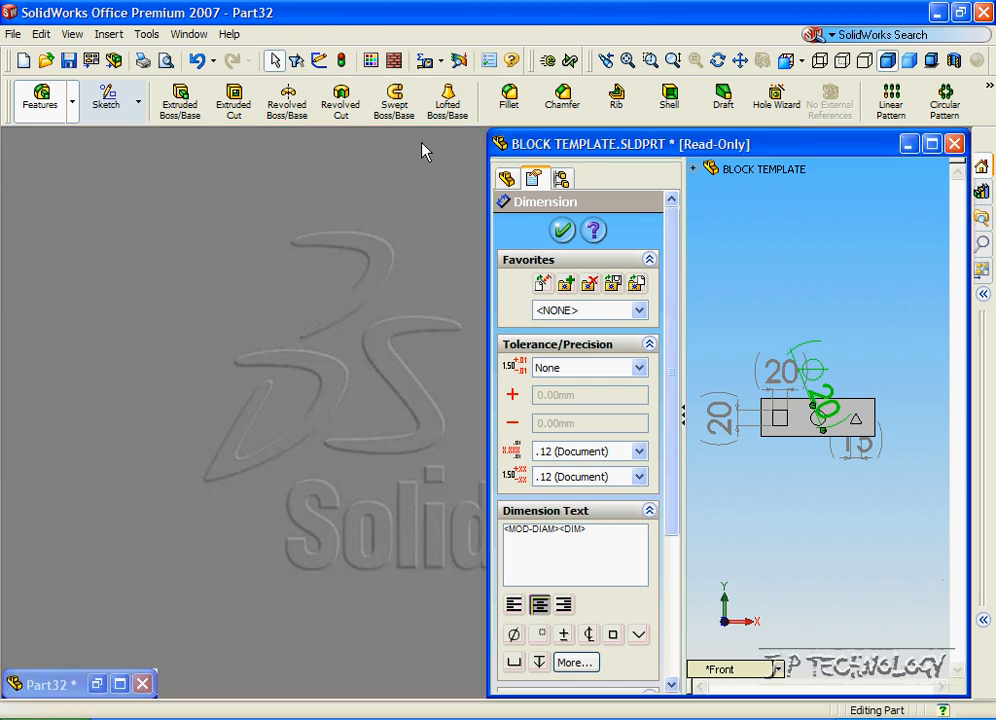
{"action": "left_click", "coordinate": [13, 36]}
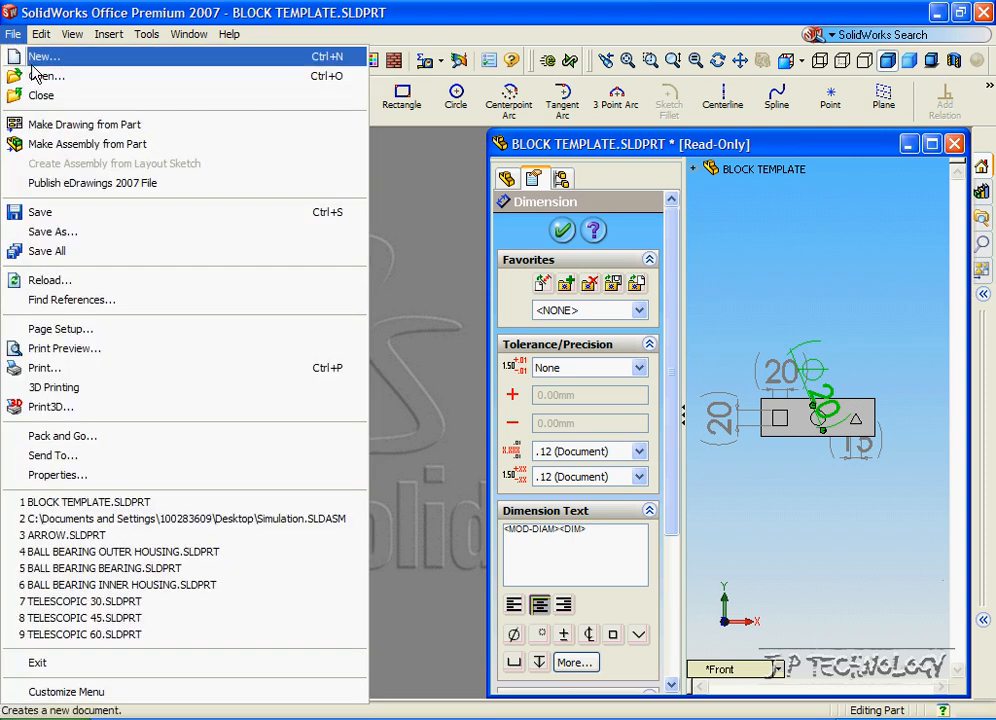
{"action": "left_click", "coordinate": [31, 57]}
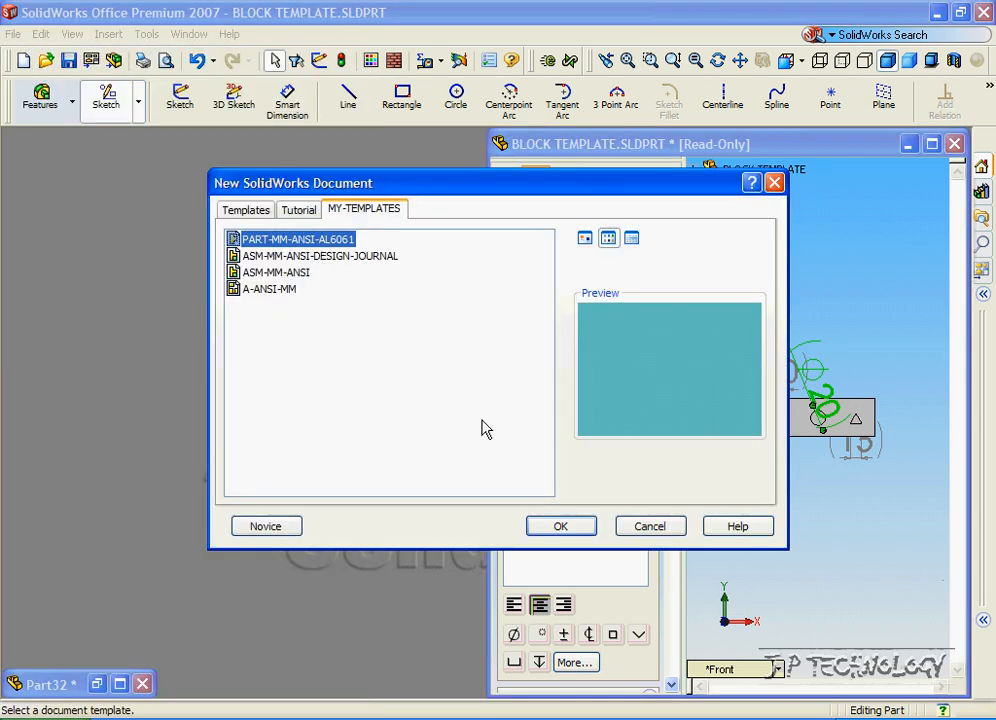
{"action": "left_click", "coordinate": [563, 528]}
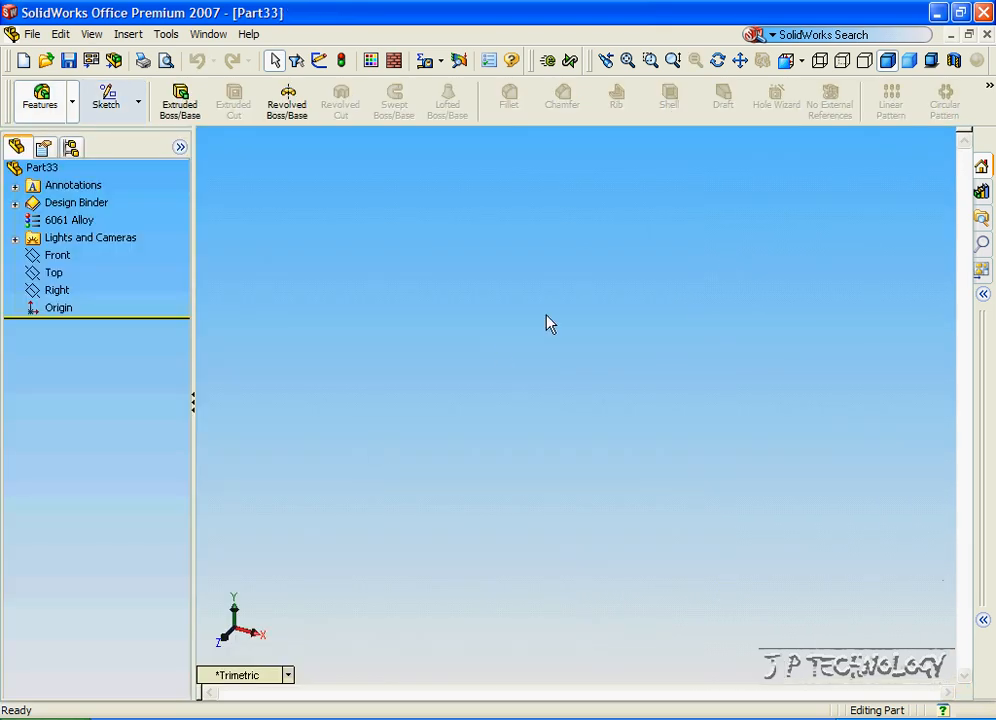
- Tile the open documents horizontally and end the active dimension command in BLOCK TEMPLATE
{"action": "left_click", "coordinate": [208, 34]}
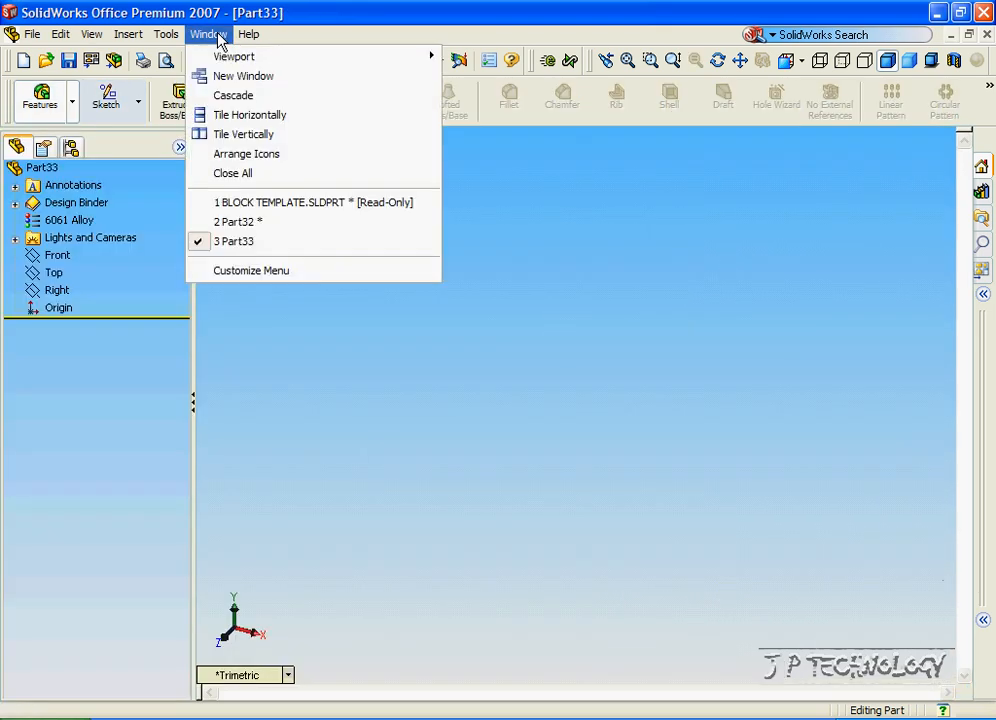
{"action": "left_click", "coordinate": [240, 118]}
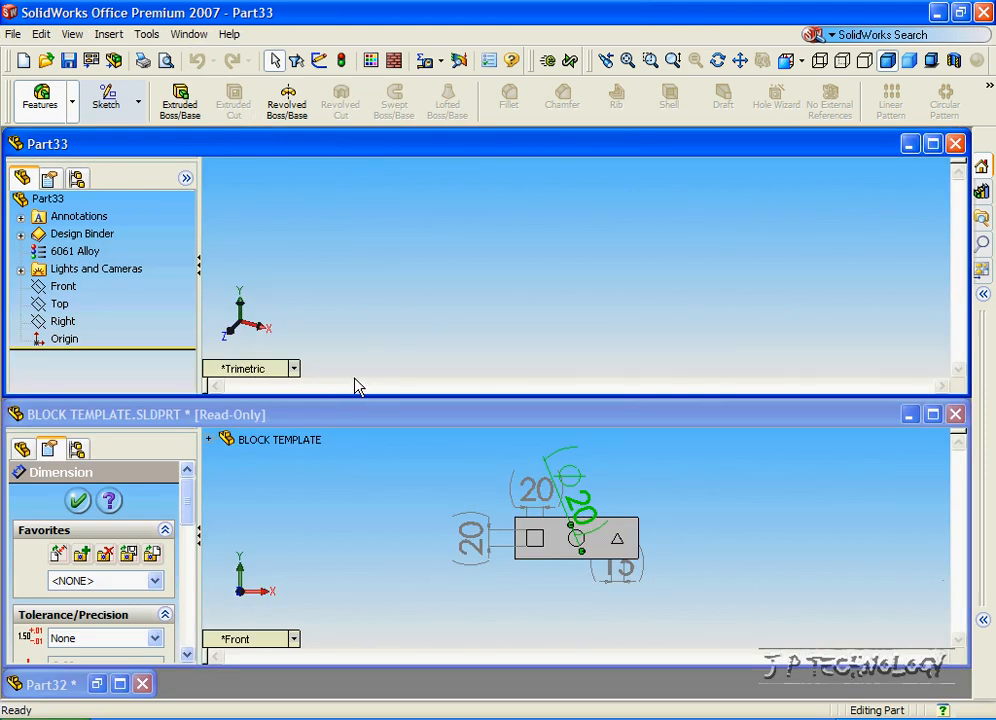
{"action": "left_click", "coordinate": [404, 429]}
{"action": "key", "text": "Escape"}
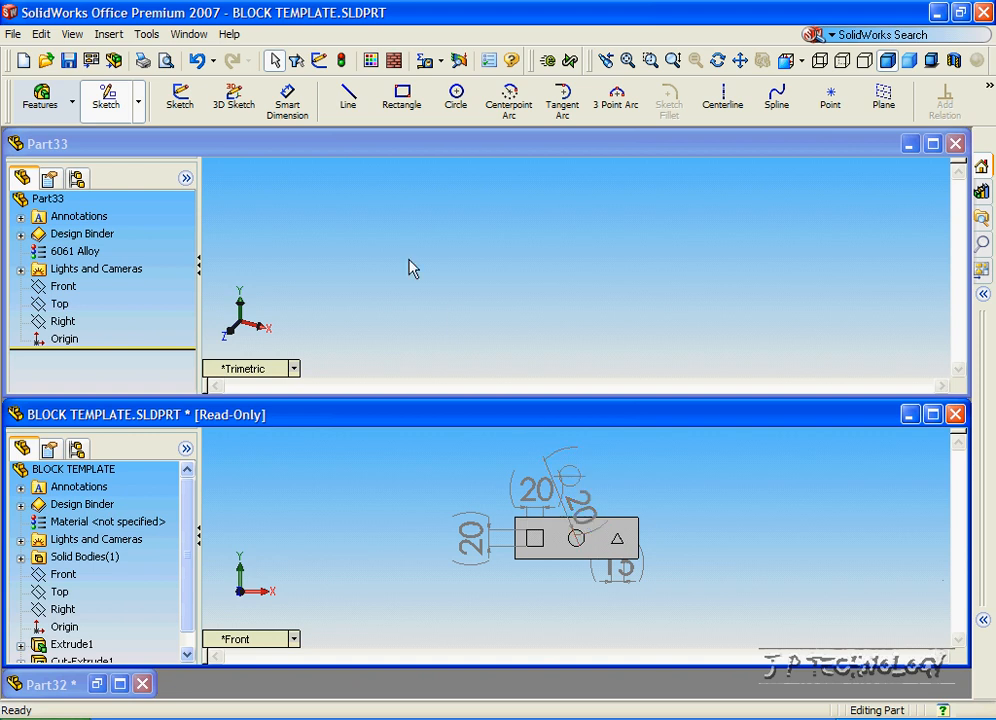
- Sketch a circle with a 10 mm radius centered on the origin on the new part's Front plane
{"action": "left_click", "coordinate": [388, 212]}
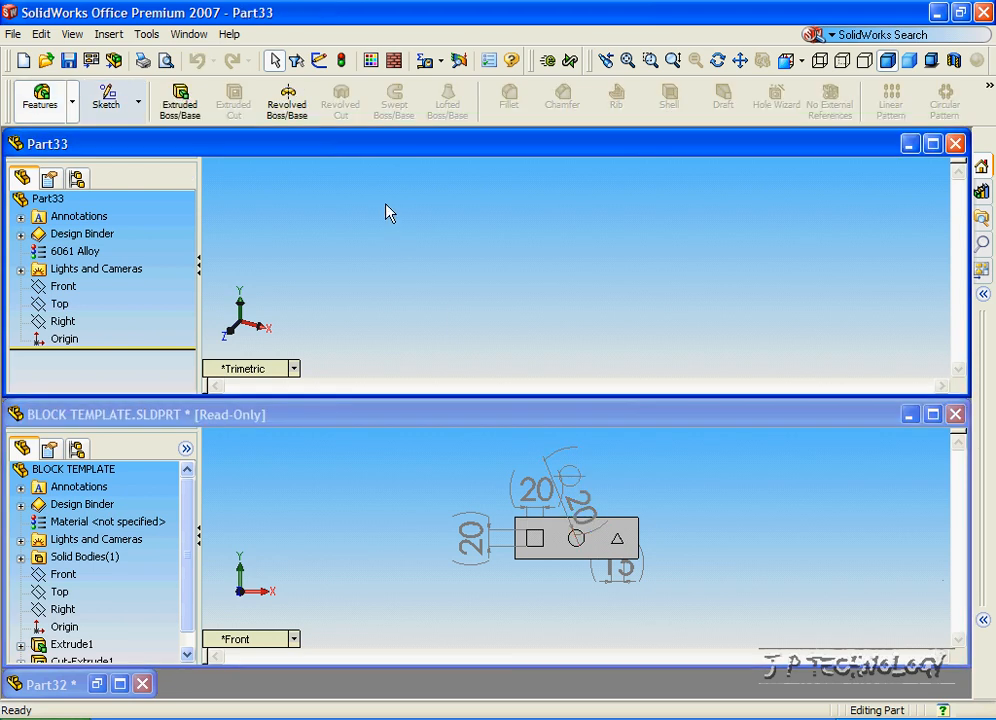
{"action": "left_click", "coordinate": [104, 100]}
{"action": "left_click", "coordinate": [455, 100]}
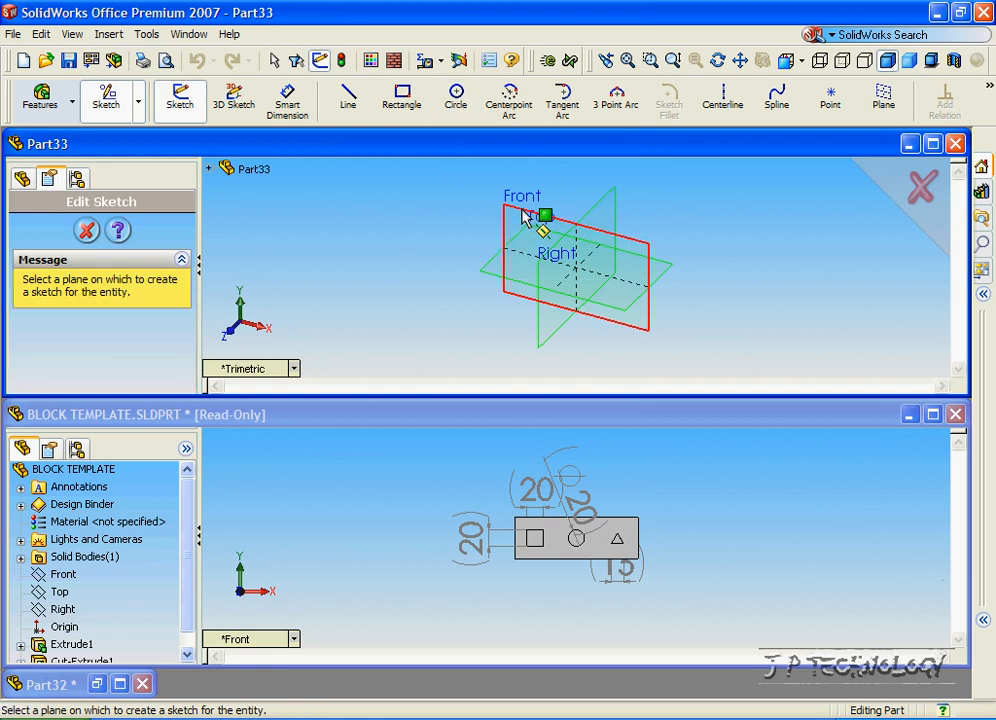
{"action": "left_click", "coordinate": [535, 212]}
{"action": "left_click", "coordinate": [576, 266]}
{"action": "left_click", "coordinate": [609, 292]}
{"action": "left_click_drag", "start_coordinate": [188, 242], "coordinate": [48, 372]}
{"action": "type", "text": "10"}
{"action": "key", "text": "Return"}
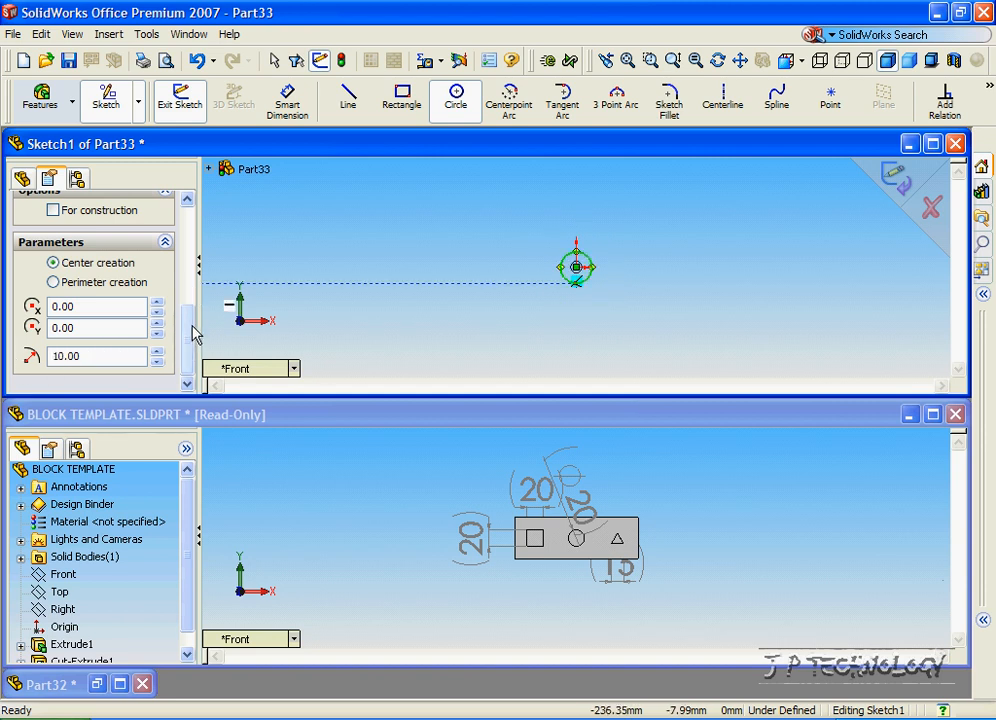
{"action": "scroll", "coordinate": [193, 333], "scroll_direction": "up", "scroll_amount": 5}
{"action": "left_click", "coordinate": [82, 231]}
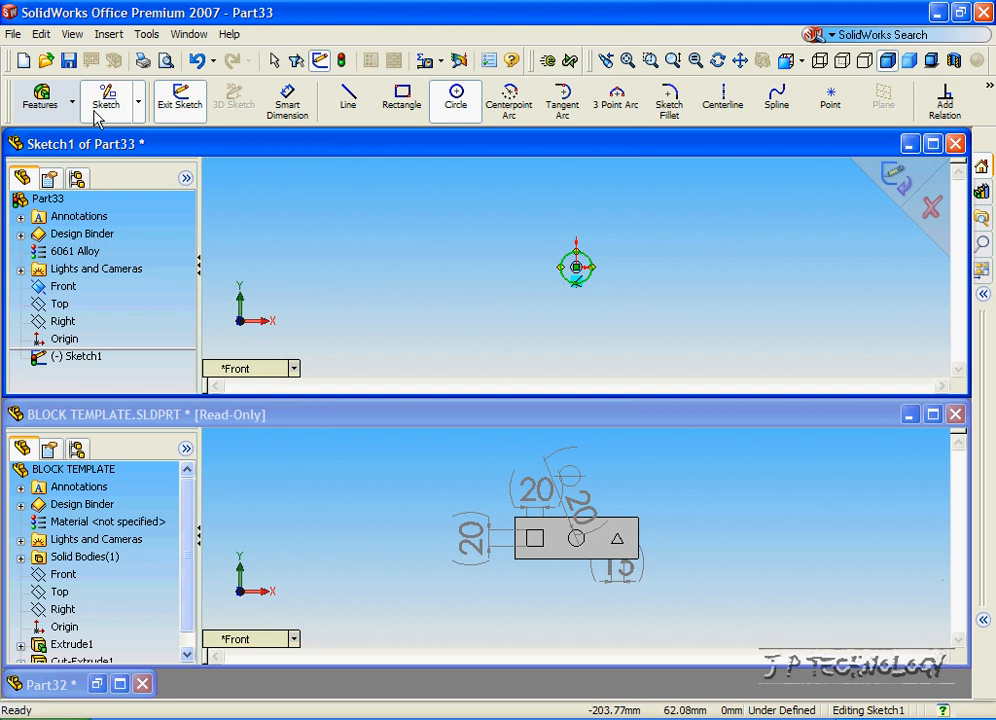
- Extrude the circle as a boss with a blind depth of 50 mm
{"action": "left_click", "coordinate": [37, 100]}
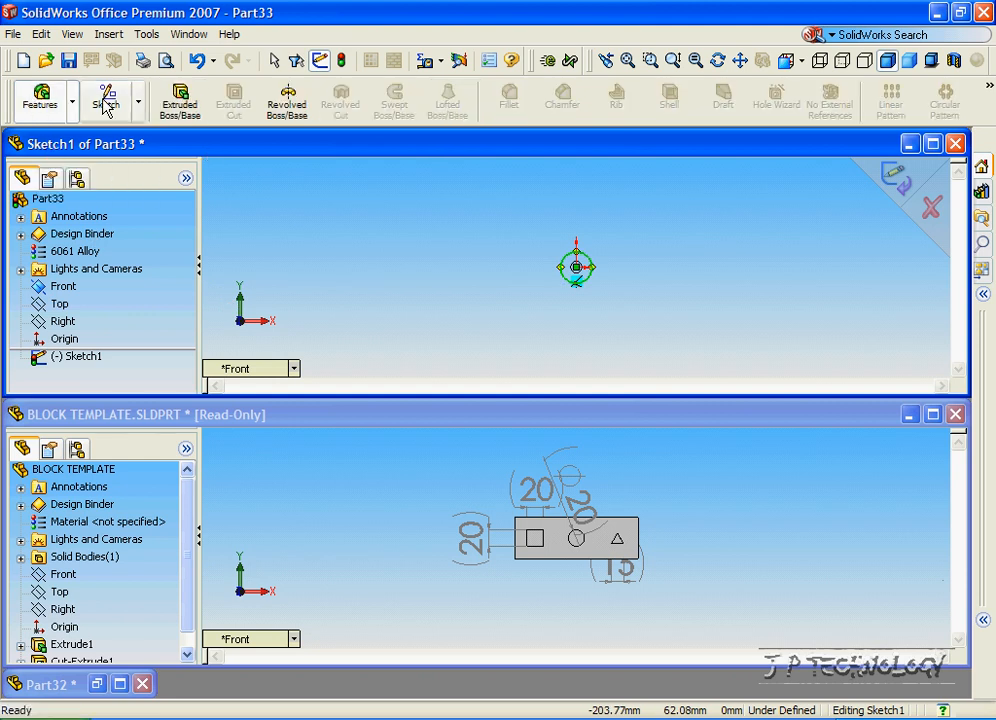
{"action": "left_click", "coordinate": [180, 102]}
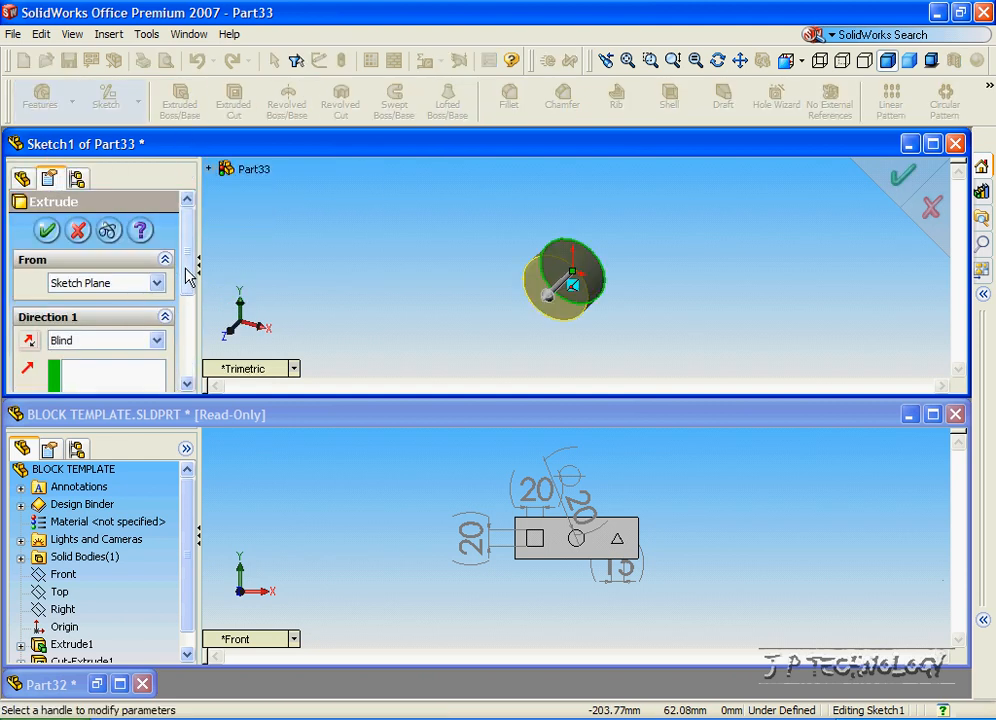
{"action": "scroll", "coordinate": [187, 278], "scroll_direction": "down", "scroll_amount": 3}
{"action": "double_click", "coordinate": [133, 313]}
{"action": "type", "text": "50"}
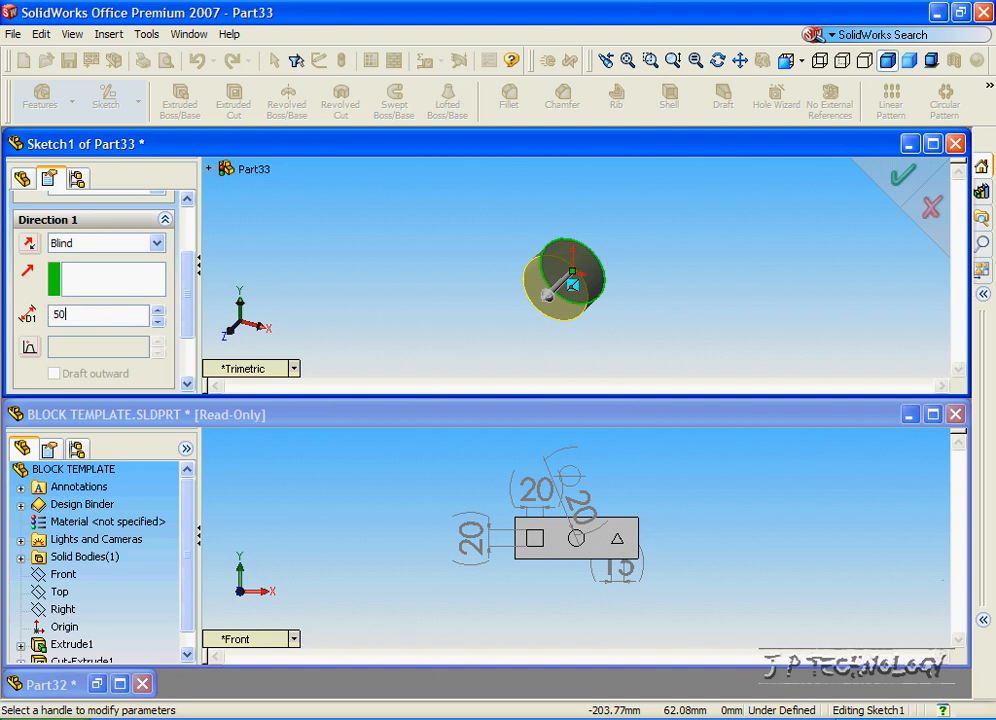
{"action": "key", "text": "Return"}
{"action": "scroll", "coordinate": [188, 215], "scroll_direction": "up", "scroll_amount": 3}
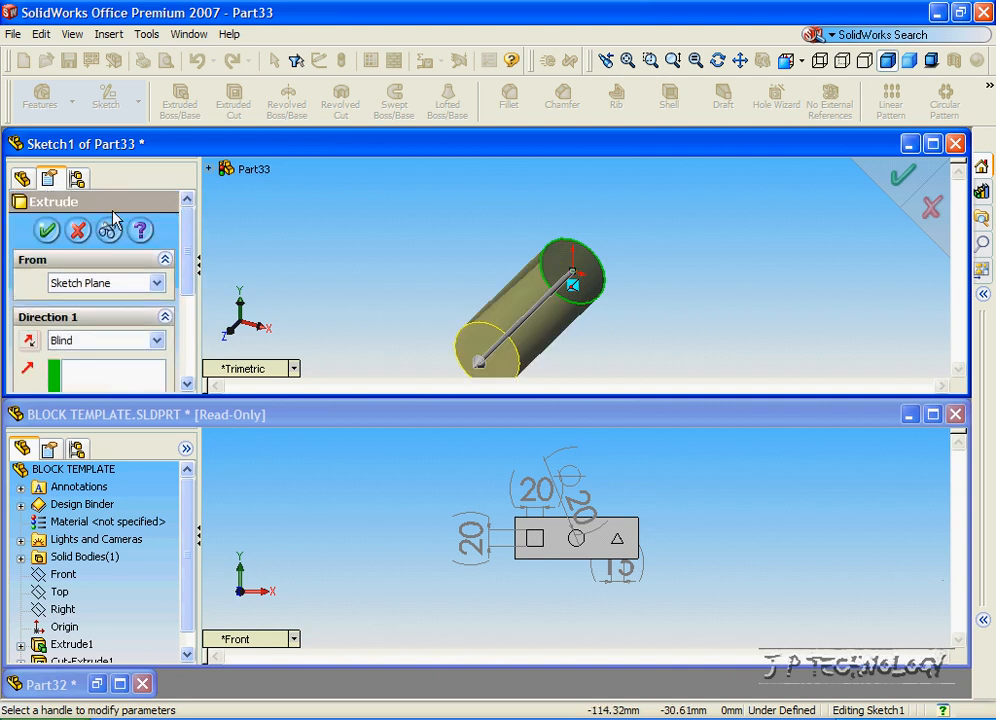
{"action": "left_click", "coordinate": [44, 229]}
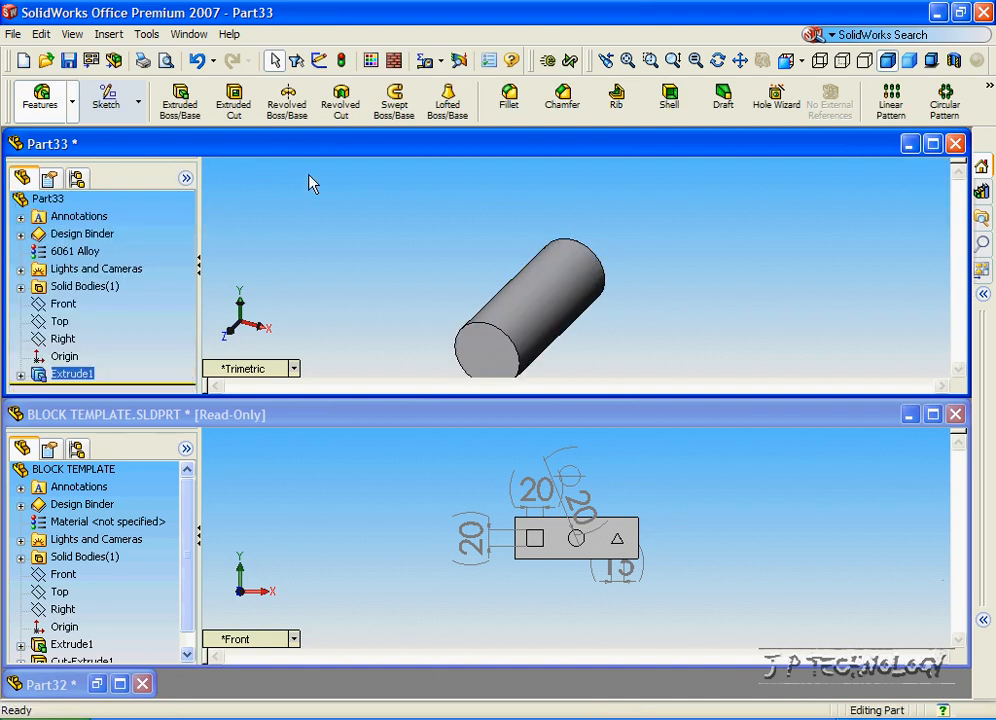
- Color the cylinder green, applying it to both the extrusion and the whole part
{"action": "left_click", "coordinate": [296, 60]}
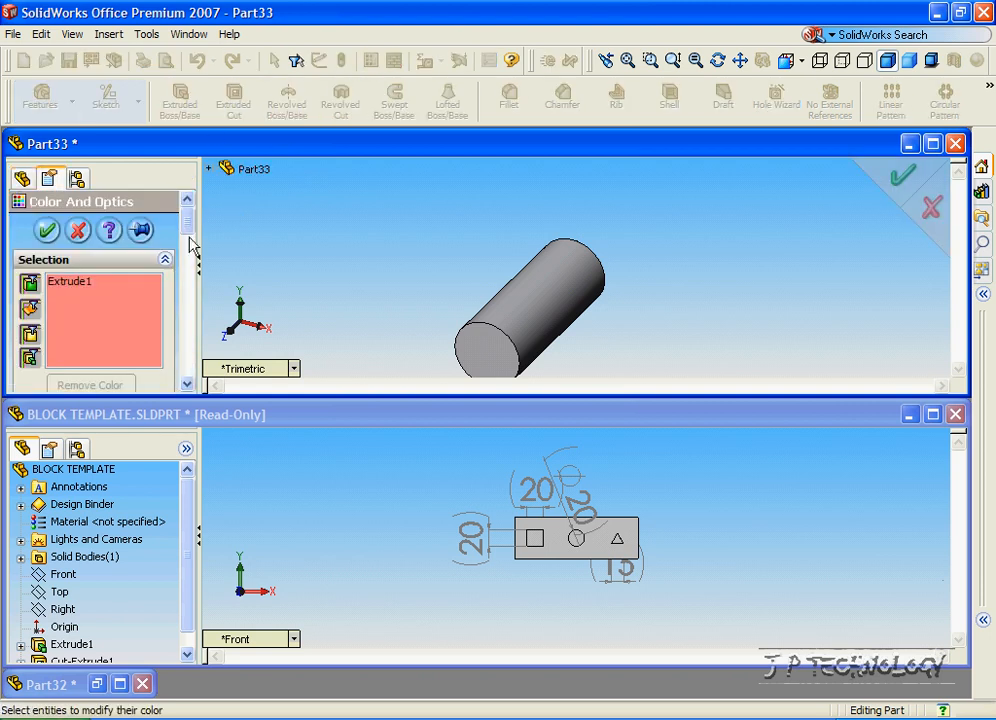
{"action": "left_click", "coordinate": [230, 167]}
{"action": "mouse_move", "coordinate": [189, 219]}
{"action": "left_mouse_down"}
{"action": "mouse_move", "coordinate": [190, 262]}
{"action": "mouse_move", "coordinate": [195, 215]}
{"action": "left_mouse_up"}
{"action": "left_click", "coordinate": [96, 266]}
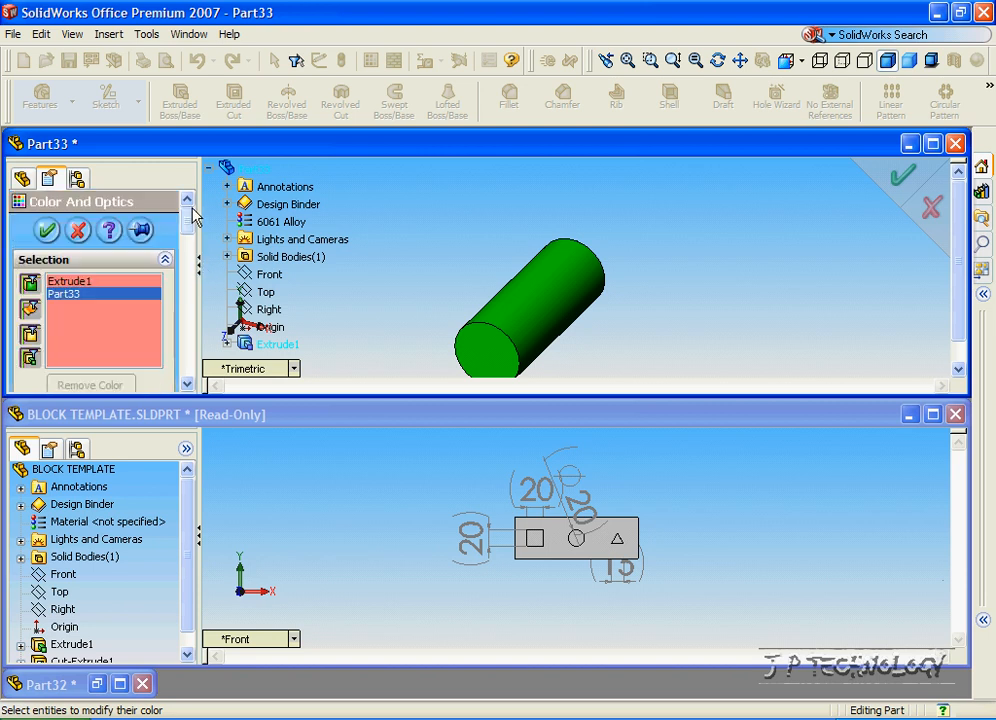
{"action": "left_click", "coordinate": [47, 231]}
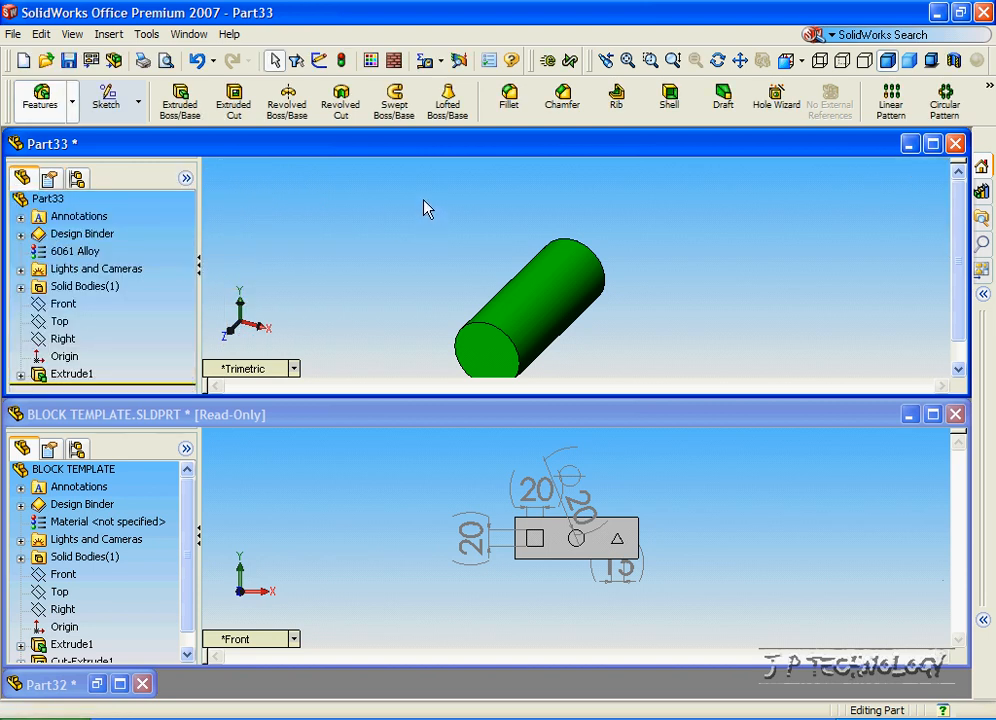
- Minimize the cylinder part, create a new part from the PART-MM-ANSI-AL6061 template, and tile the open documents horizontally
{"action": "left_click", "coordinate": [909, 144]}
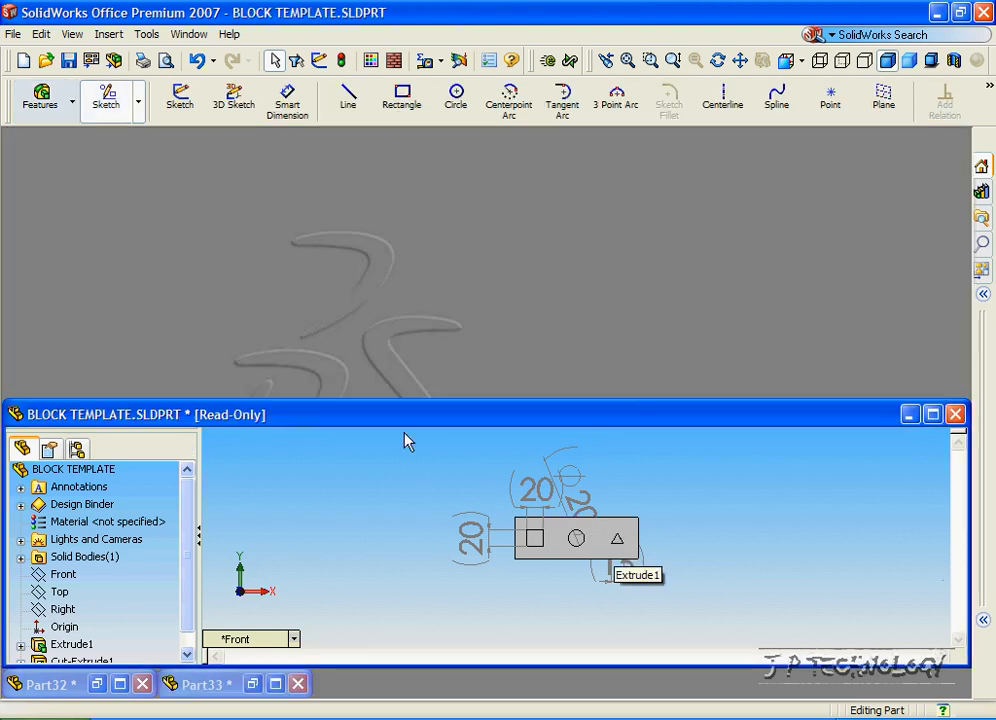
{"action": "left_click", "coordinate": [12, 34]}
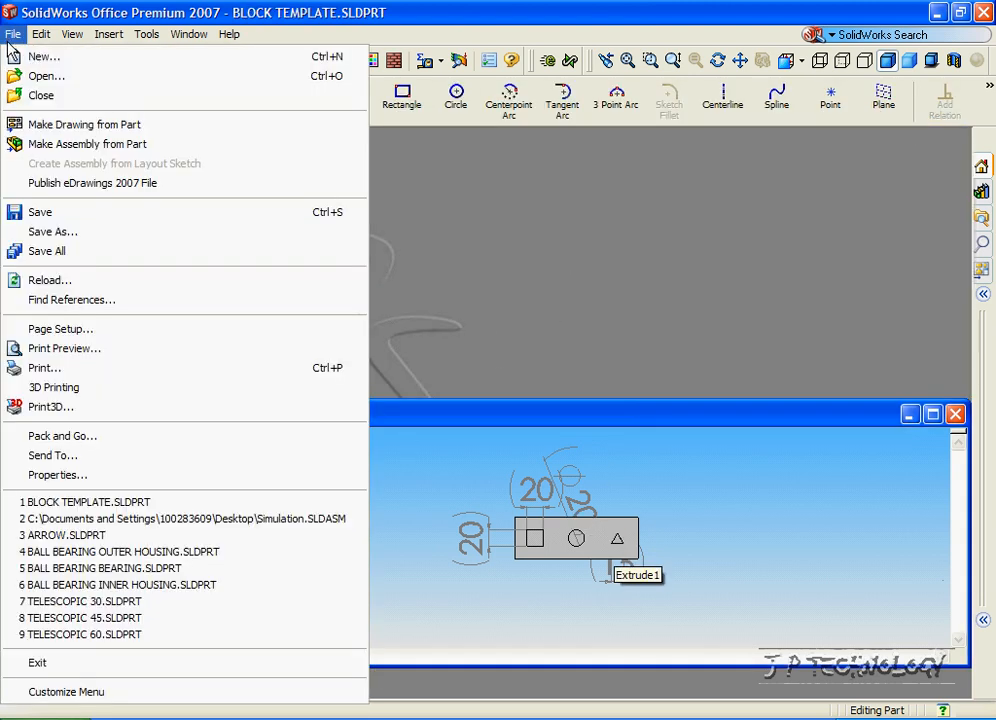
{"action": "left_click", "coordinate": [38, 57]}
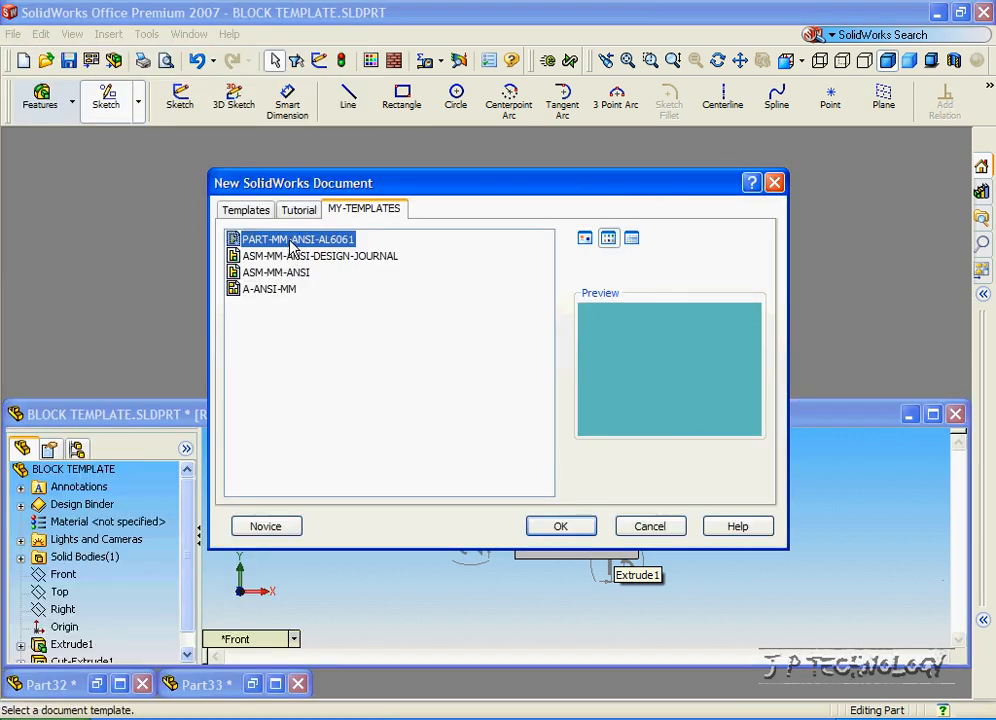
{"action": "left_click", "coordinate": [560, 525]}
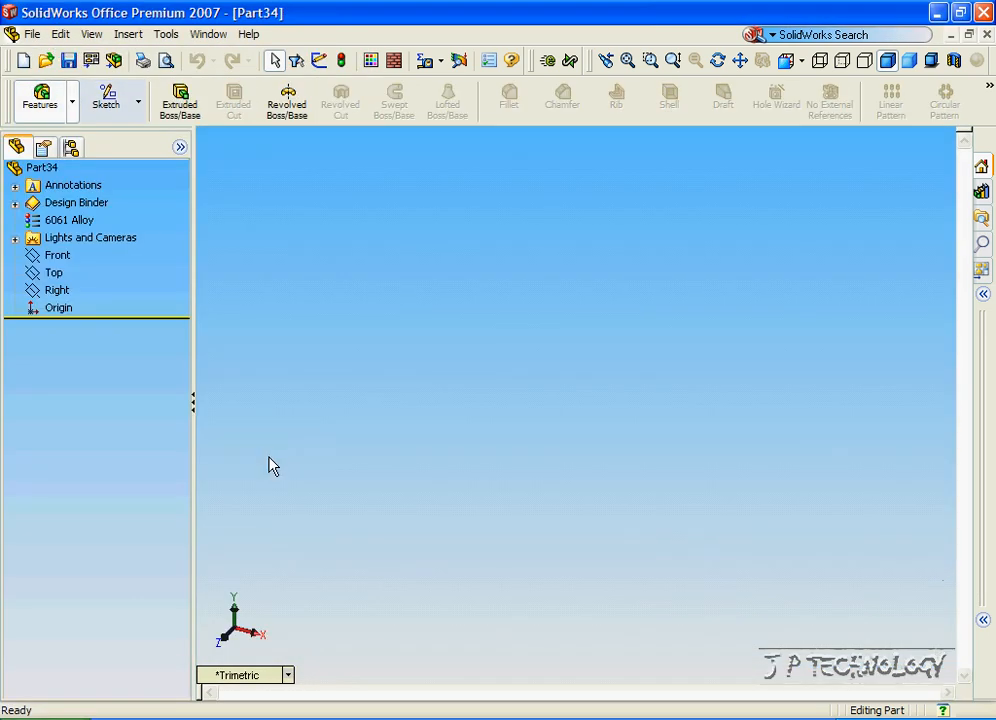
{"action": "left_click", "coordinate": [208, 33]}
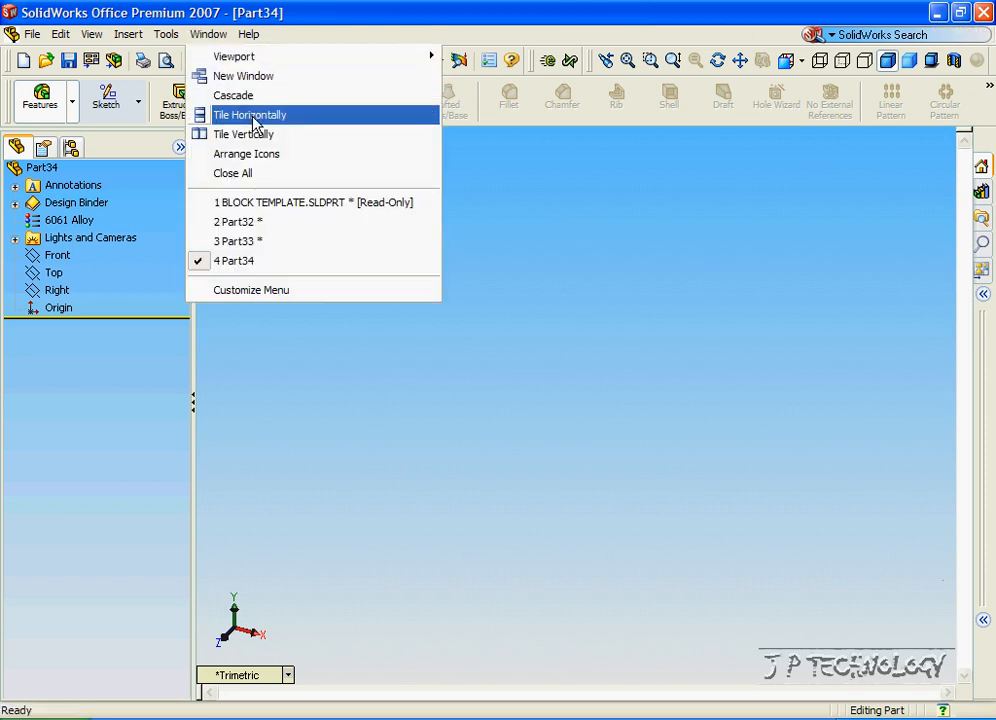
{"action": "left_click", "coordinate": [255, 124]}
- Move the triangular hole's 15 mm dimension in BLOCK TEMPLATE clear of the block, below and beside it
{"action": "left_click", "coordinate": [632, 477]}
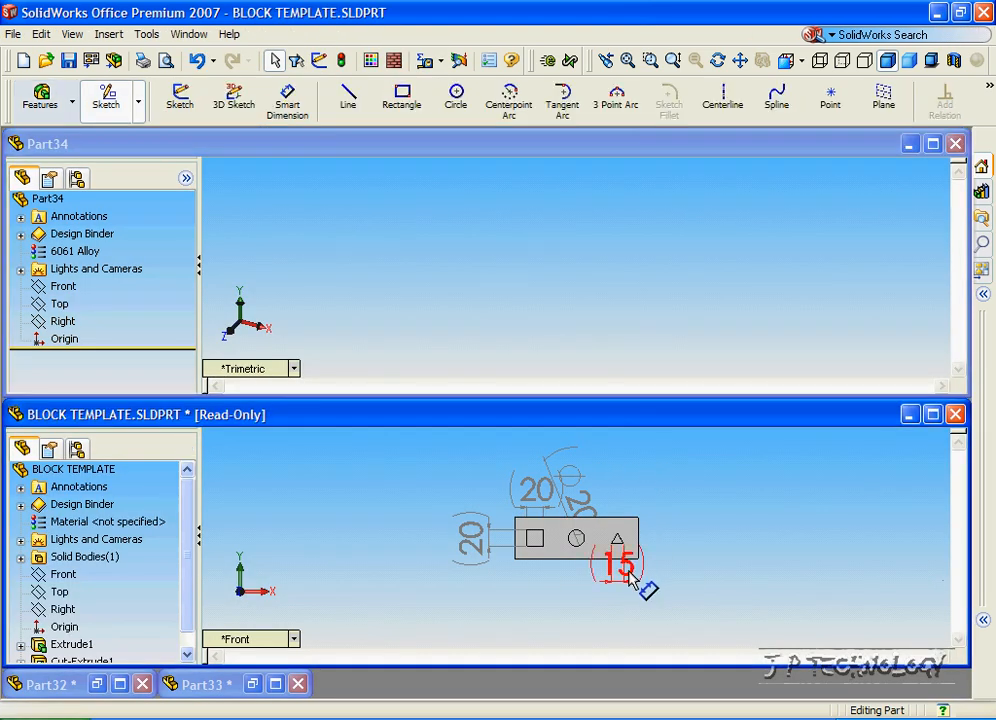
{"action": "left_click", "coordinate": [628, 600]}
{"action": "left_click_drag", "start_coordinate": [628, 605], "coordinate": [703, 620]}
- Sketch a closed triangle on the new part's Front plane, with a horizontal base about 47 mm long starting at the origin
{"action": "left_click", "coordinate": [466, 147]}
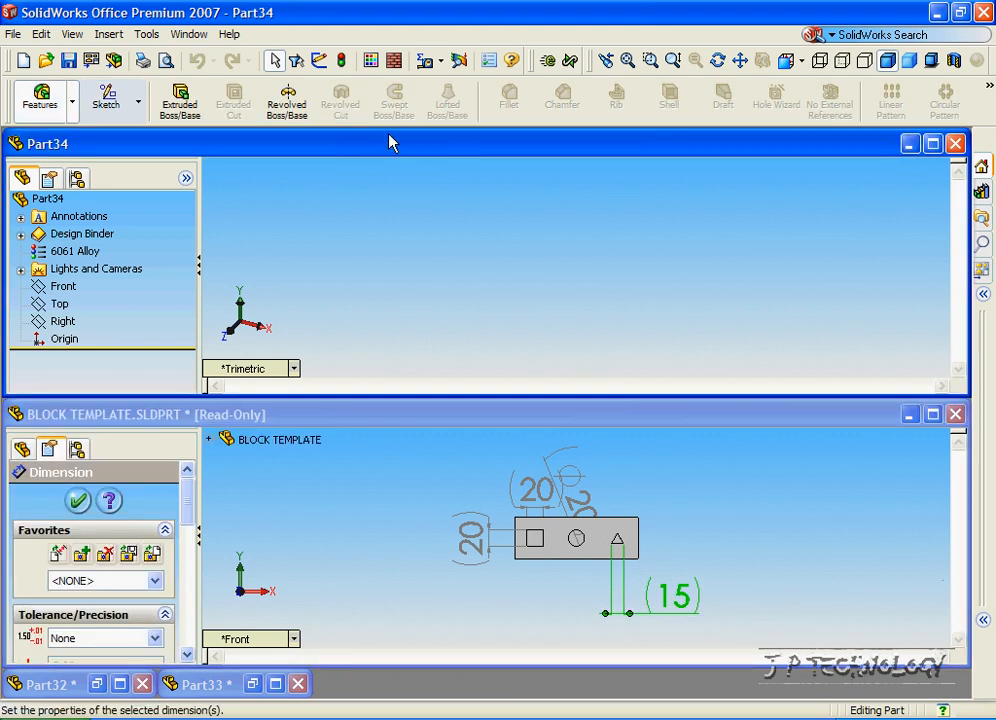
{"action": "left_click", "coordinate": [118, 104]}
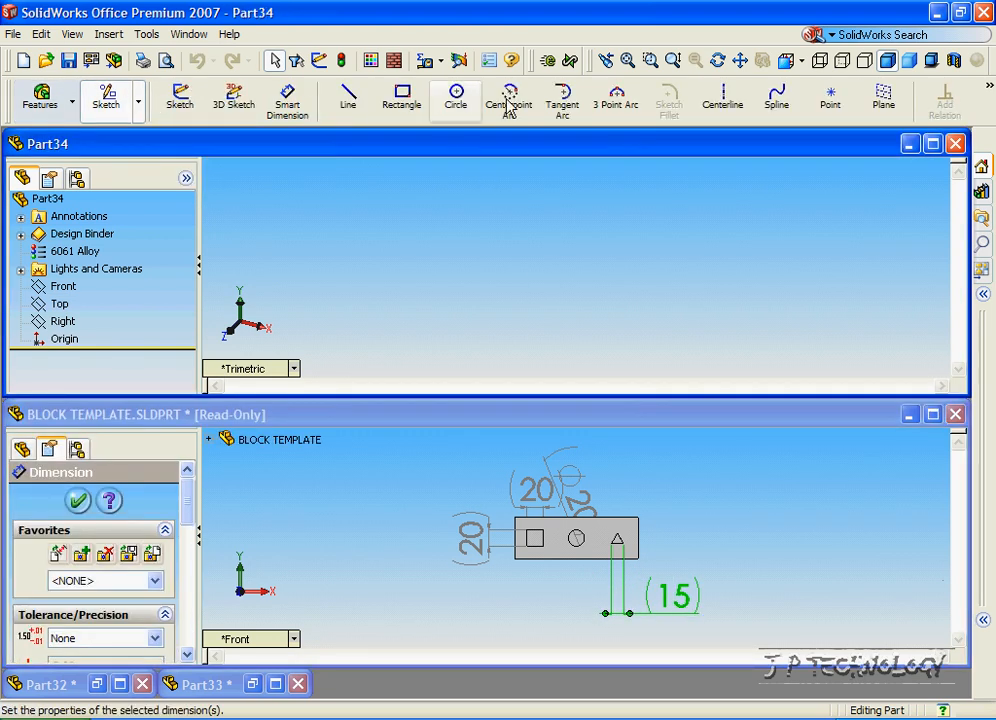
{"action": "left_click", "coordinate": [349, 97]}
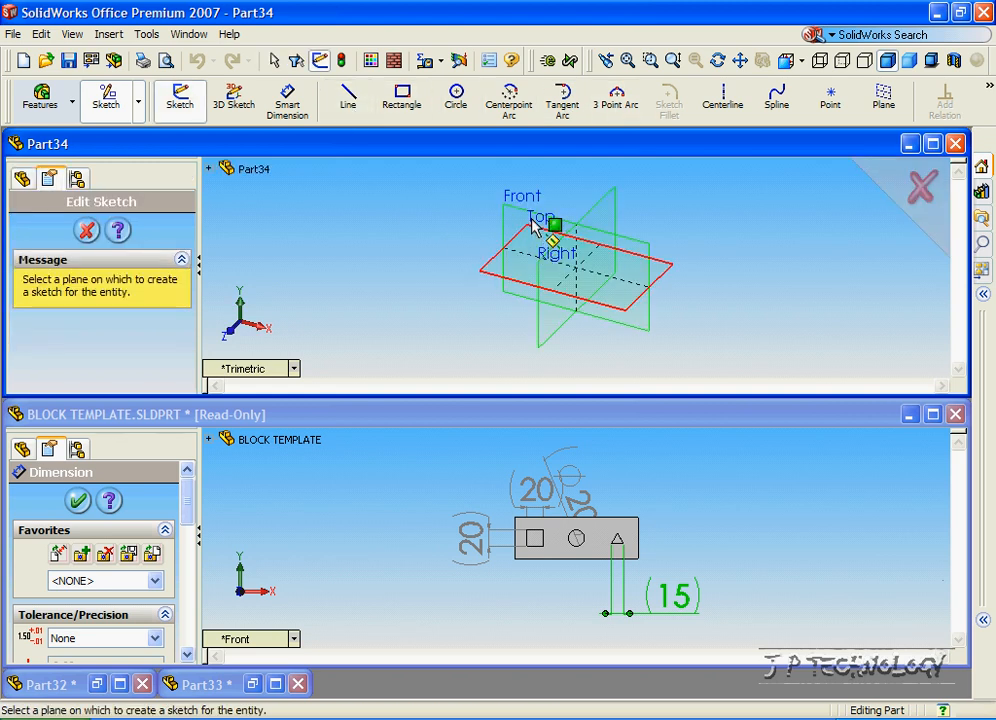
{"action": "left_click", "coordinate": [525, 216]}
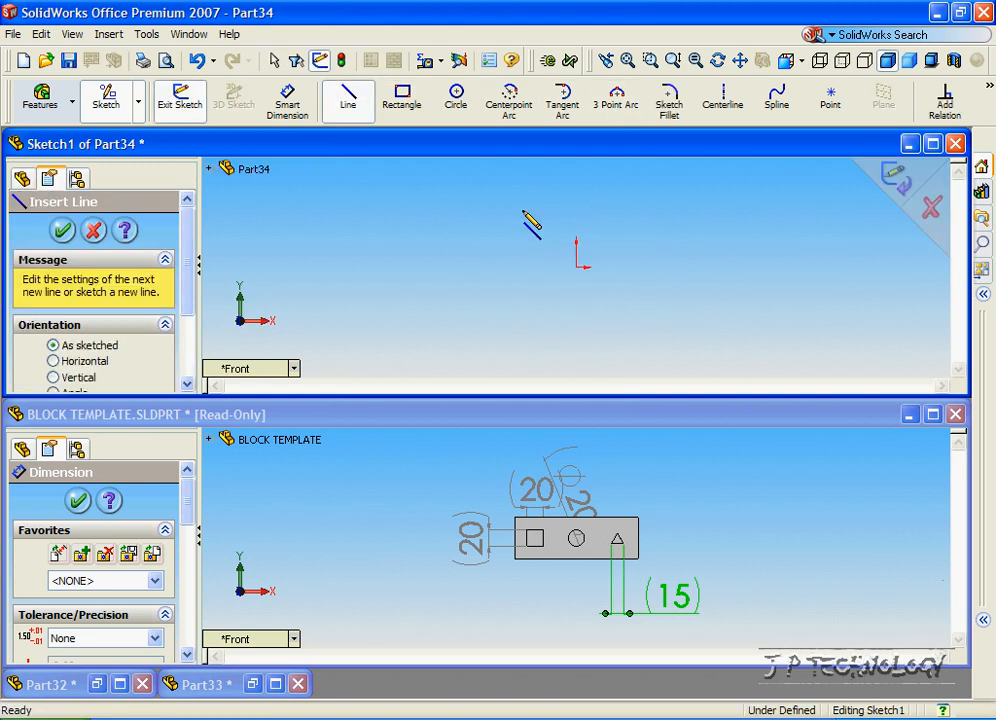
{"action": "left_click", "coordinate": [576, 267]}
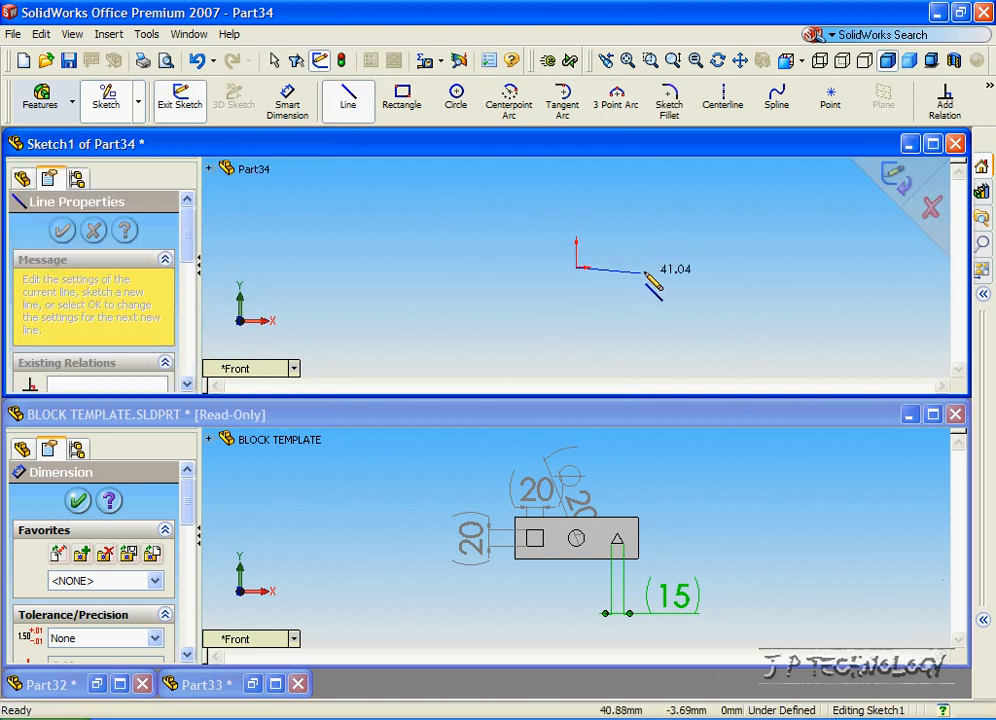
{"action": "left_click", "coordinate": [613, 197]}
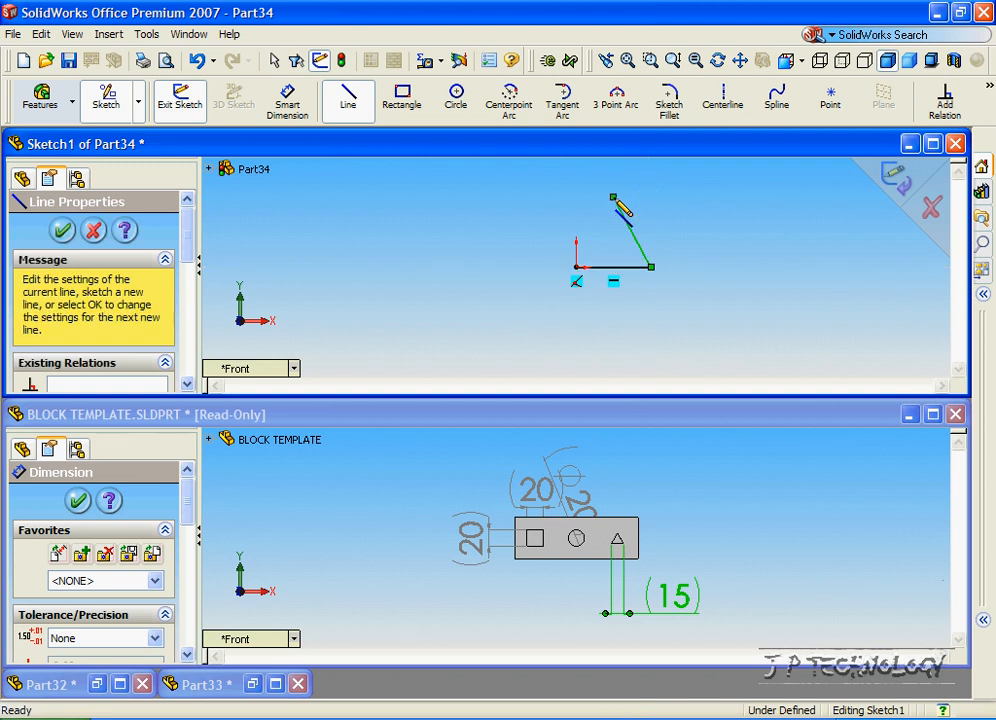
{"action": "left_click", "coordinate": [576, 267]}
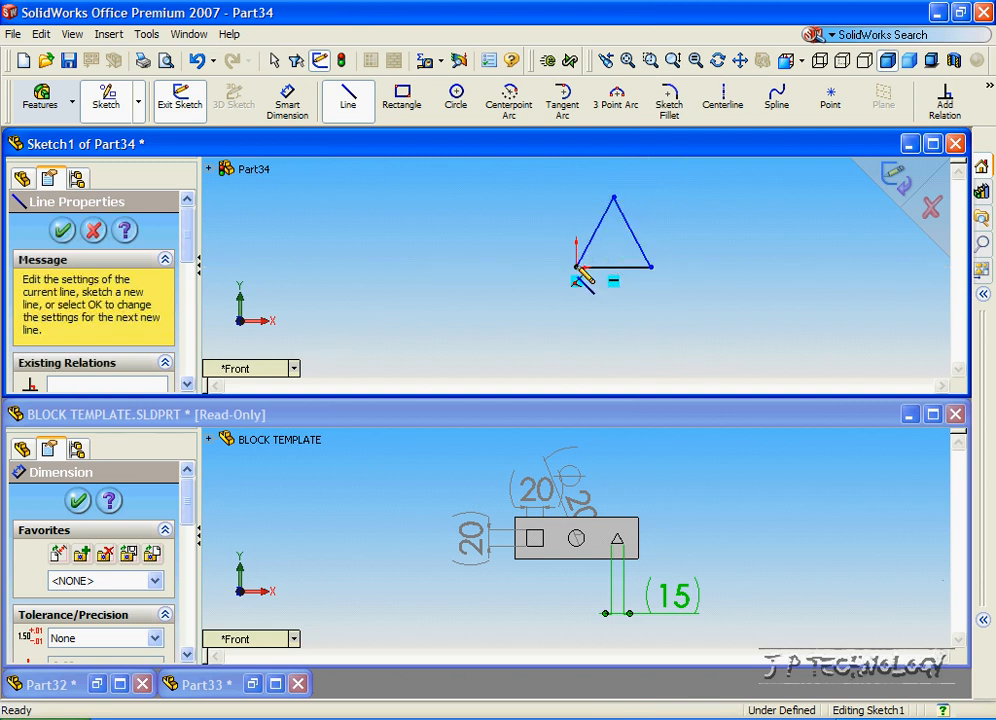
- Dimension the triangle's base as 15 mm
{"action": "left_click", "coordinate": [288, 105]}
{"action": "left_click", "coordinate": [616, 292]}
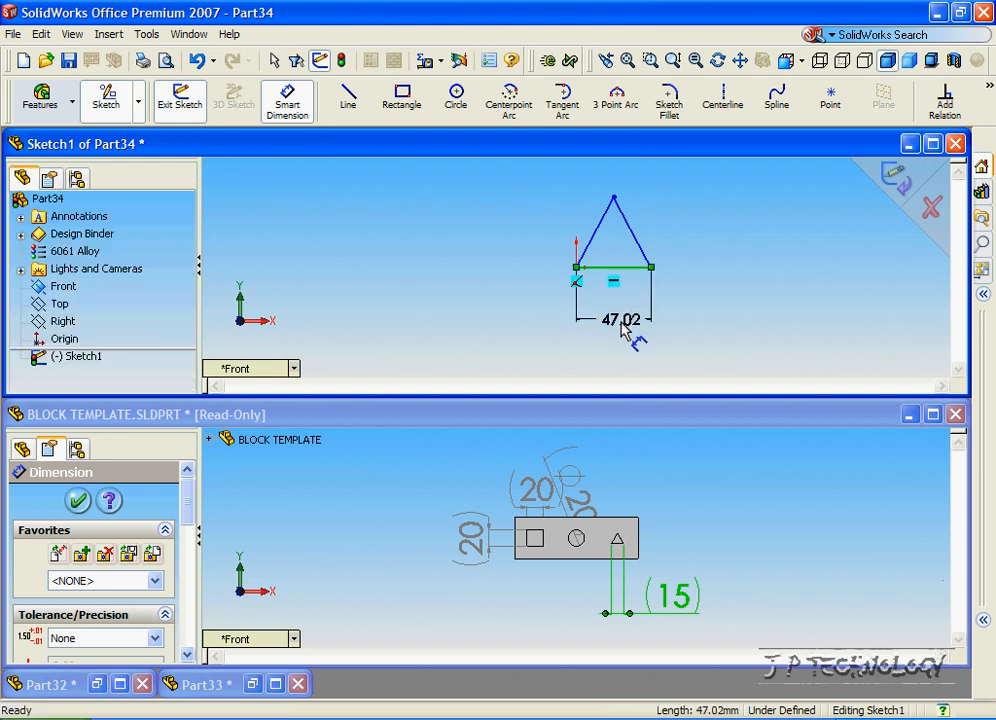
{"action": "left_click", "coordinate": [627, 330]}
{"action": "type", "text": "15"}
{"action": "key", "text": "Return"}
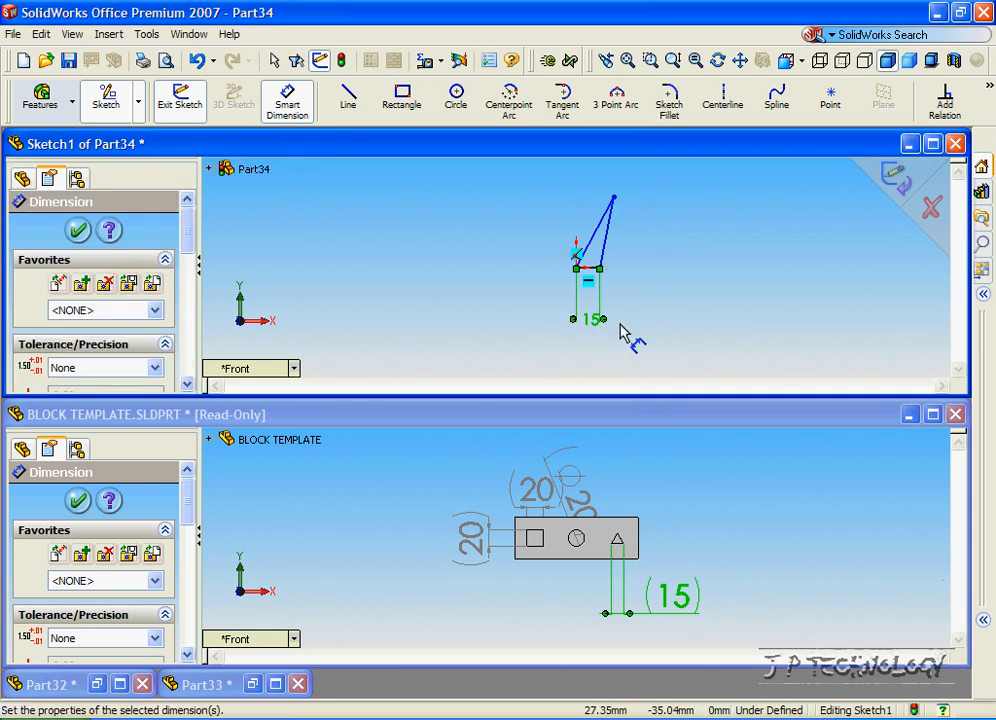
- Add an Equal relation between all three sides of the triangle
{"action": "left_click", "coordinate": [945, 100]}
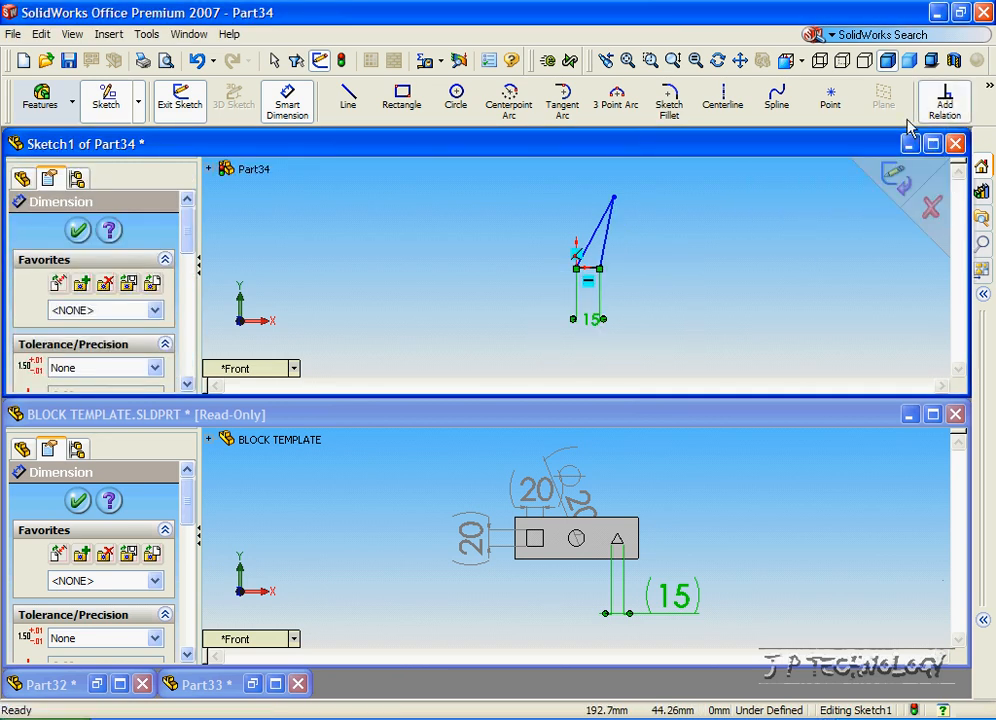
{"action": "left_click", "coordinate": [590, 268]}
{"action": "left_click", "coordinate": [606, 252]}
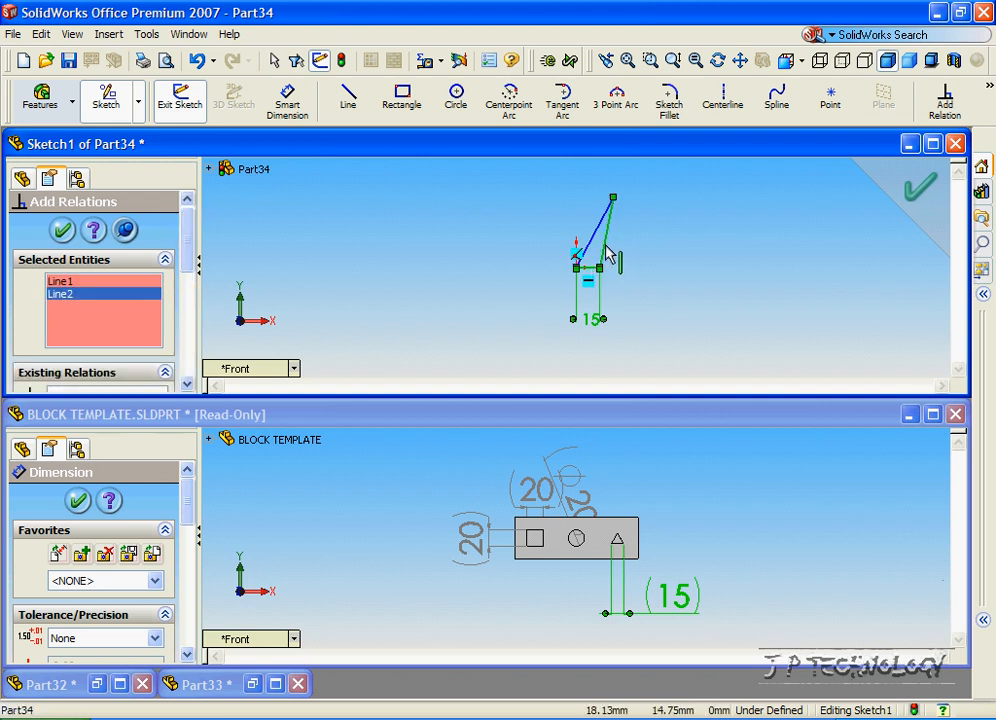
{"action": "left_click", "coordinate": [605, 235]}
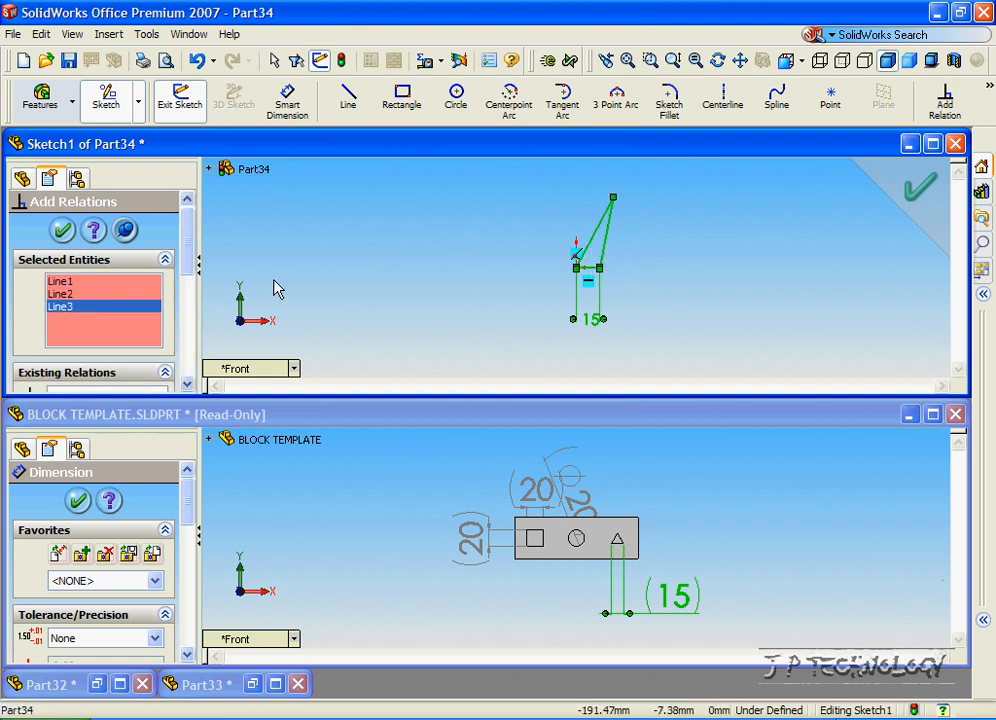
{"action": "left_click_drag", "start_coordinate": [186, 250], "coordinate": [183, 333]}
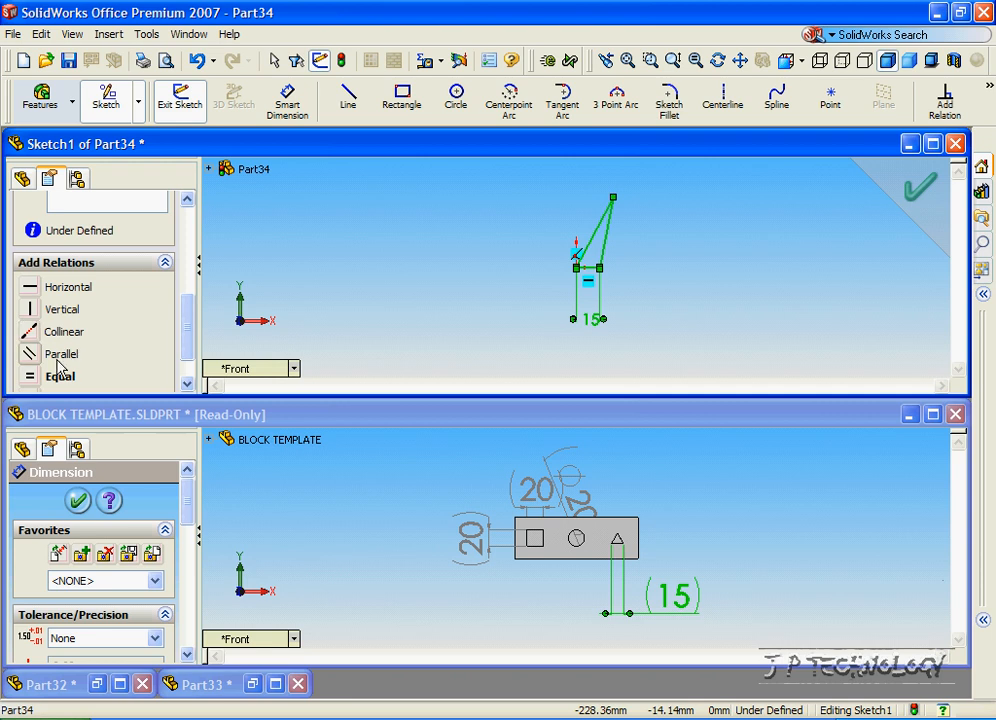
{"action": "left_click", "coordinate": [30, 376]}
{"action": "left_click_drag", "start_coordinate": [187, 304], "coordinate": [186, 224]}
{"action": "left_click", "coordinate": [61, 228]}
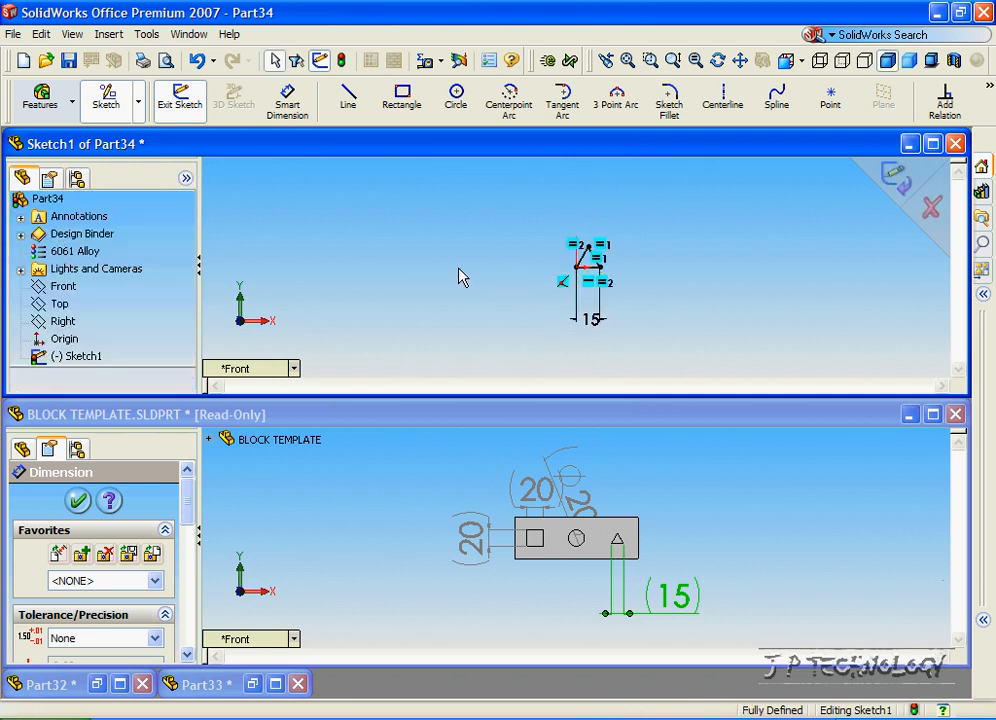
- Extrude the triangle as a boss with a blind depth of 50 mm
{"action": "left_click", "coordinate": [44, 106]}
{"action": "left_click", "coordinate": [181, 100]}
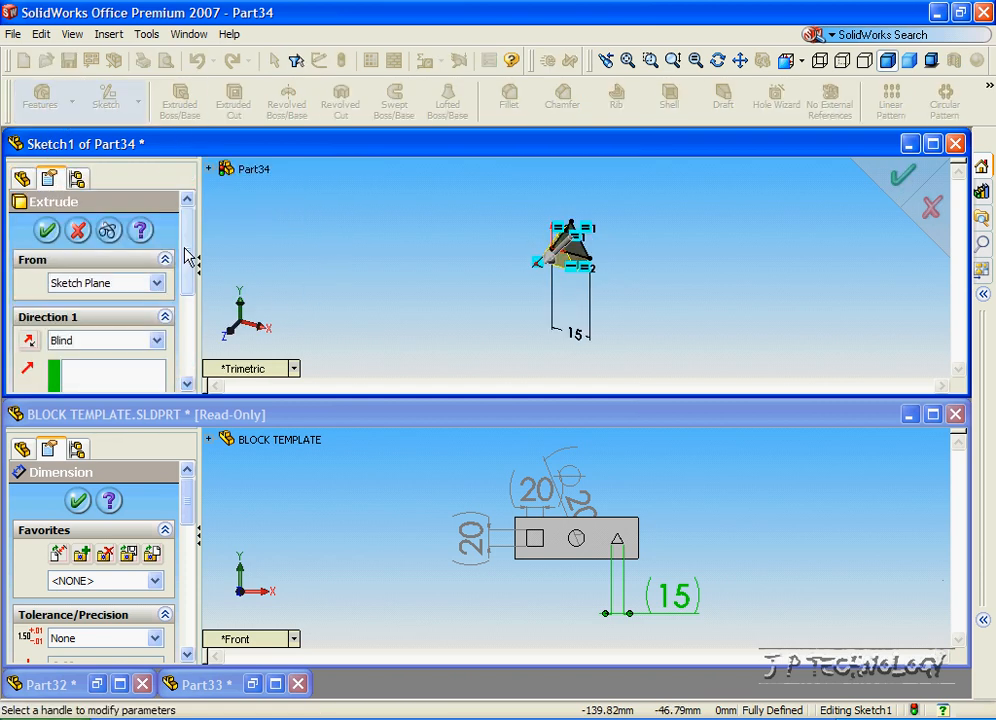
{"action": "scroll", "coordinate": [190, 275], "scroll_direction": "down", "scroll_amount": 3}
{"action": "double_click", "coordinate": [110, 291]}
{"action": "type", "text": "5"}
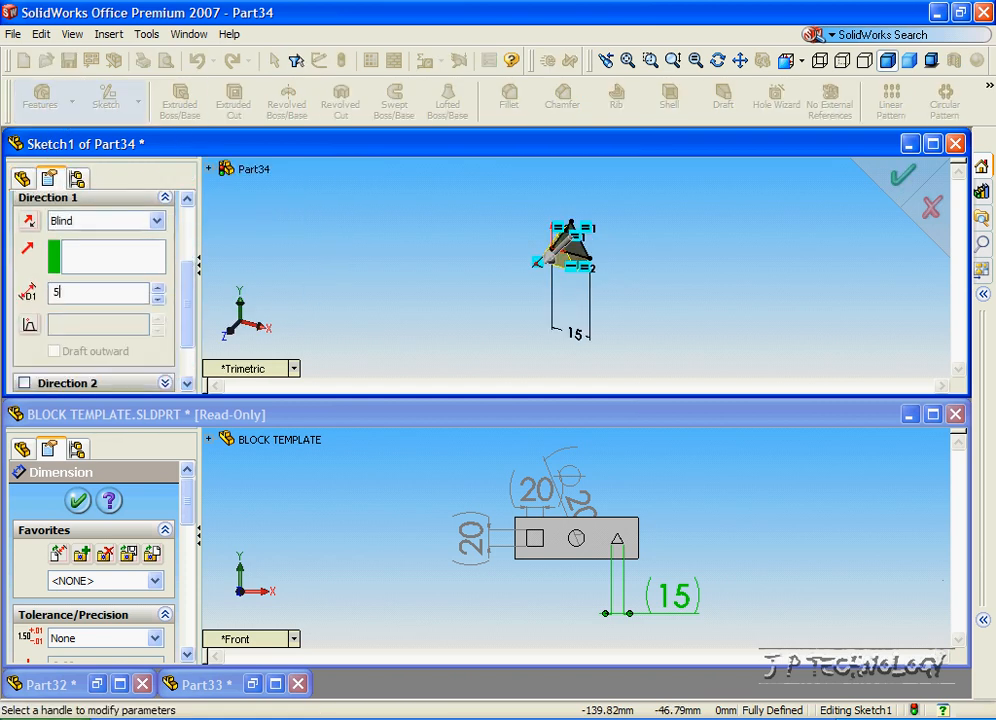
{"action": "type", "text": "0"}
{"action": "key", "text": "Return"}
{"action": "scroll", "coordinate": [120, 280], "scroll_direction": "up", "scroll_amount": 3}
{"action": "left_click", "coordinate": [45, 229]}
{"action": "left_click", "coordinate": [328, 249]}
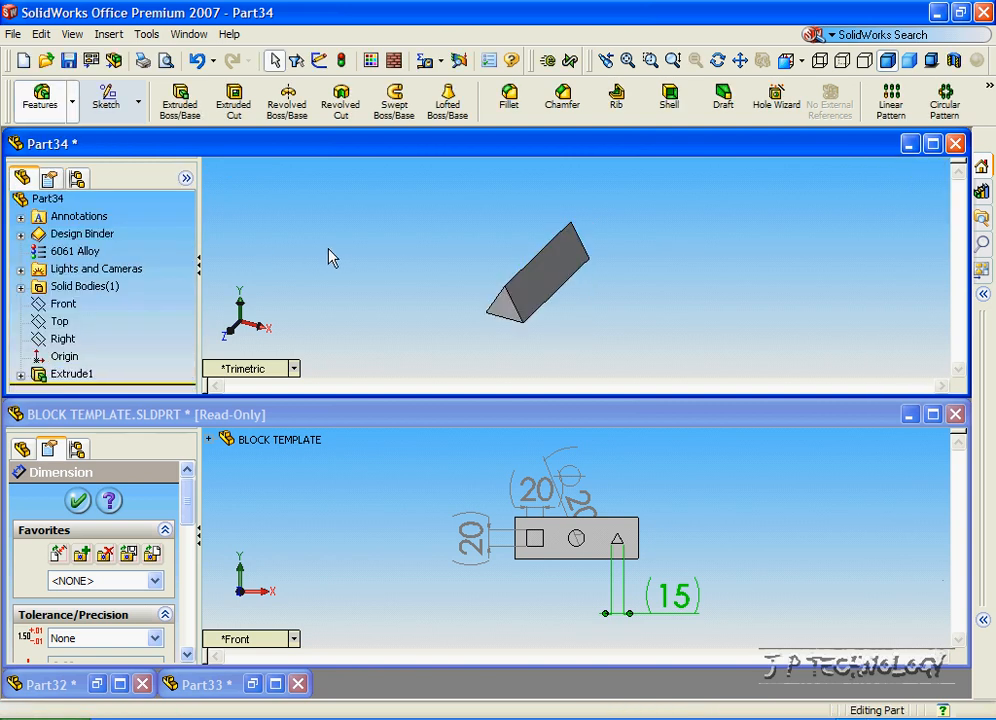
- Color the whole triangular part blue
{"action": "left_click", "coordinate": [370, 62]}
{"action": "left_click_drag", "start_coordinate": [185, 230], "coordinate": [192, 263]}
{"action": "left_click", "coordinate": [125, 262]}
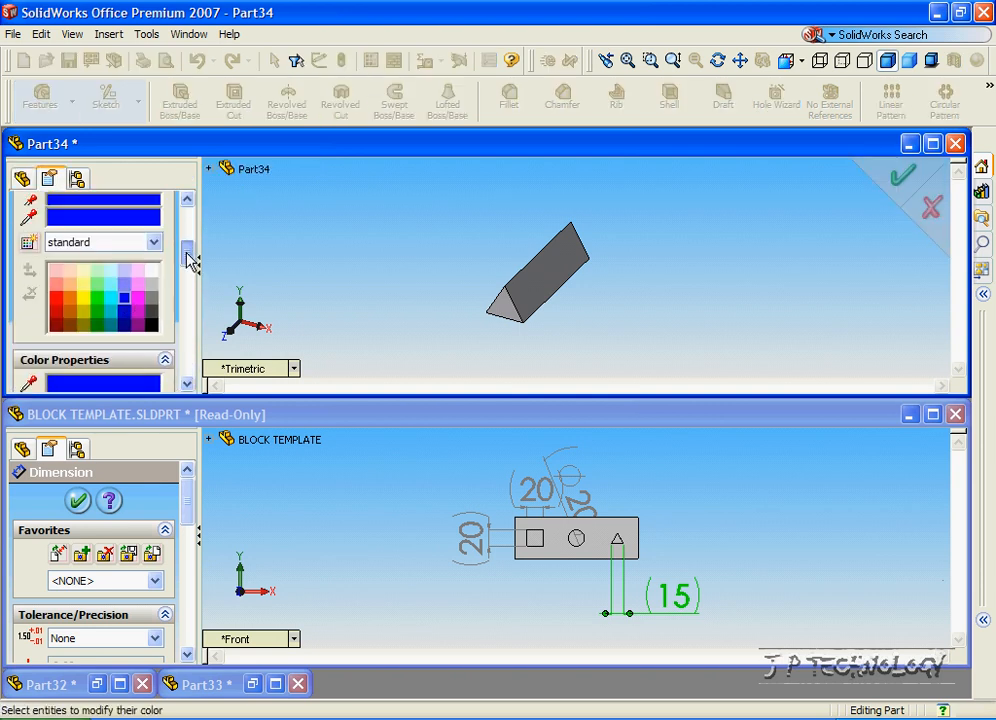
{"action": "left_click", "coordinate": [236, 170]}
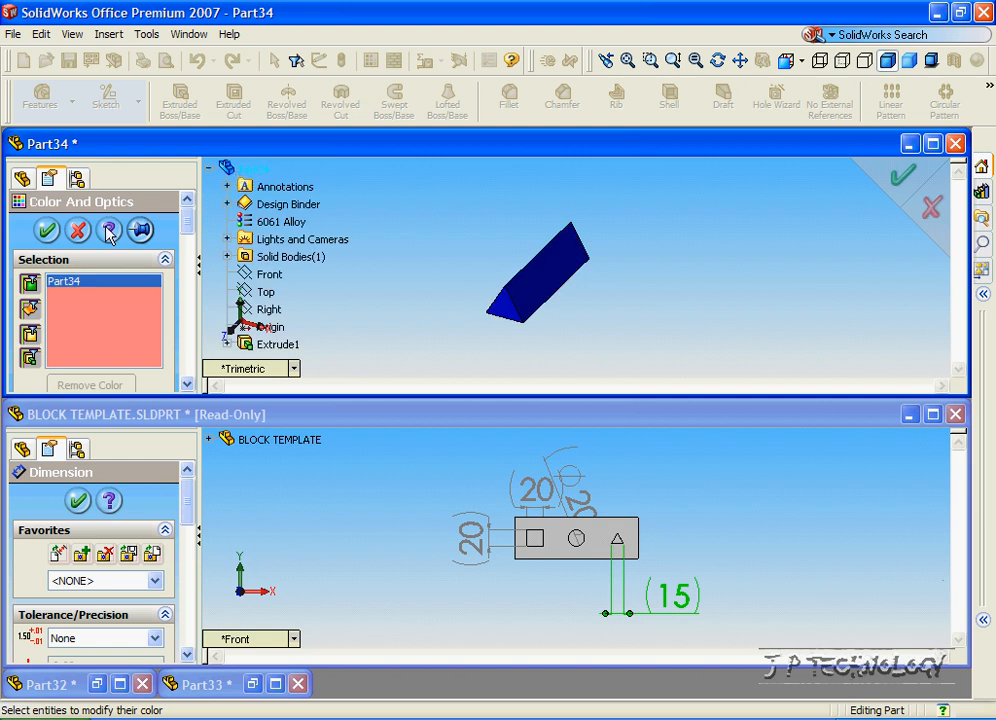
{"action": "left_click", "coordinate": [47, 230]}
- Examine the blue triangular prism by rotating it back and forth
{"action": "key", "text": "Right"}
{"action": "key", "text": "Right"}
{"action": "key", "text": "Right"}
{"action": "key", "text": "Right"}
{"action": "key", "text": "Right"}
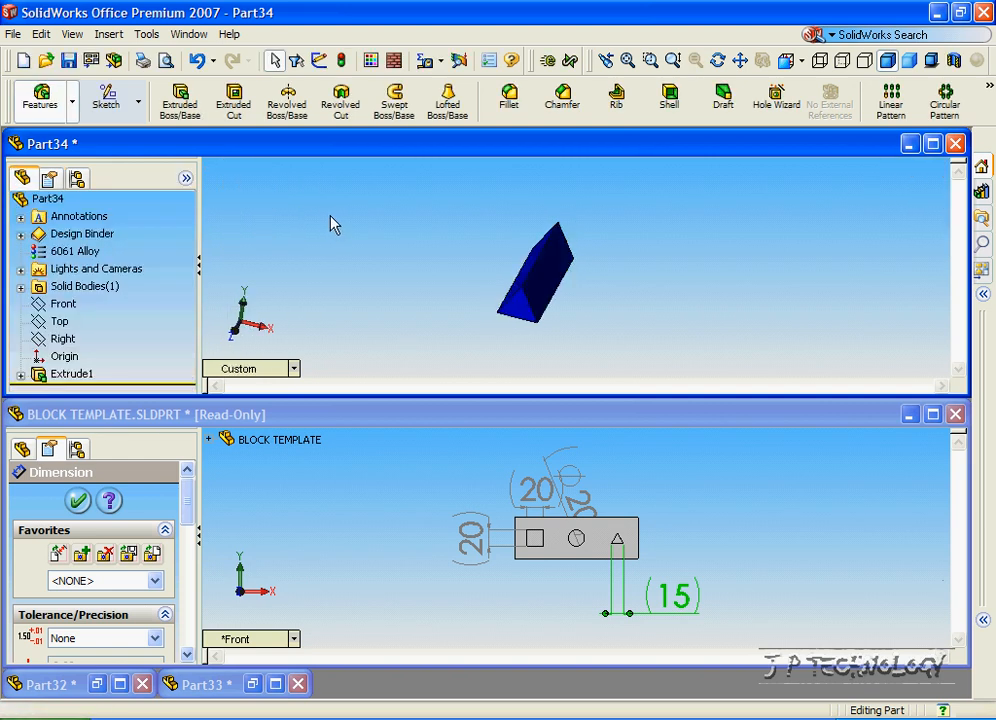
{"action": "key", "text": "Left"}
{"action": "key", "text": "Left"}
{"action": "key", "text": "Left"}
{"action": "key", "text": "Left"}
{"action": "key", "text": "Left"}
{"action": "key", "text": "Left"}
{"action": "key", "text": "Left"}
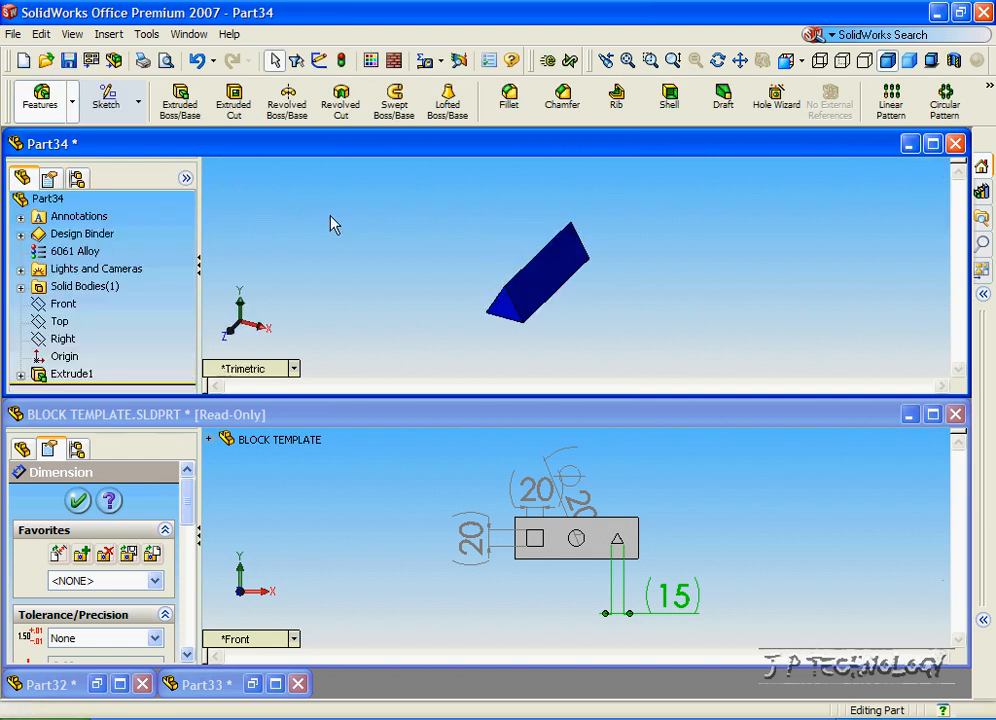
{"action": "key", "text": "Right"}
{"action": "key", "text": "Right"}
{"action": "key", "text": "Right"}
{"action": "key", "text": "Right"}
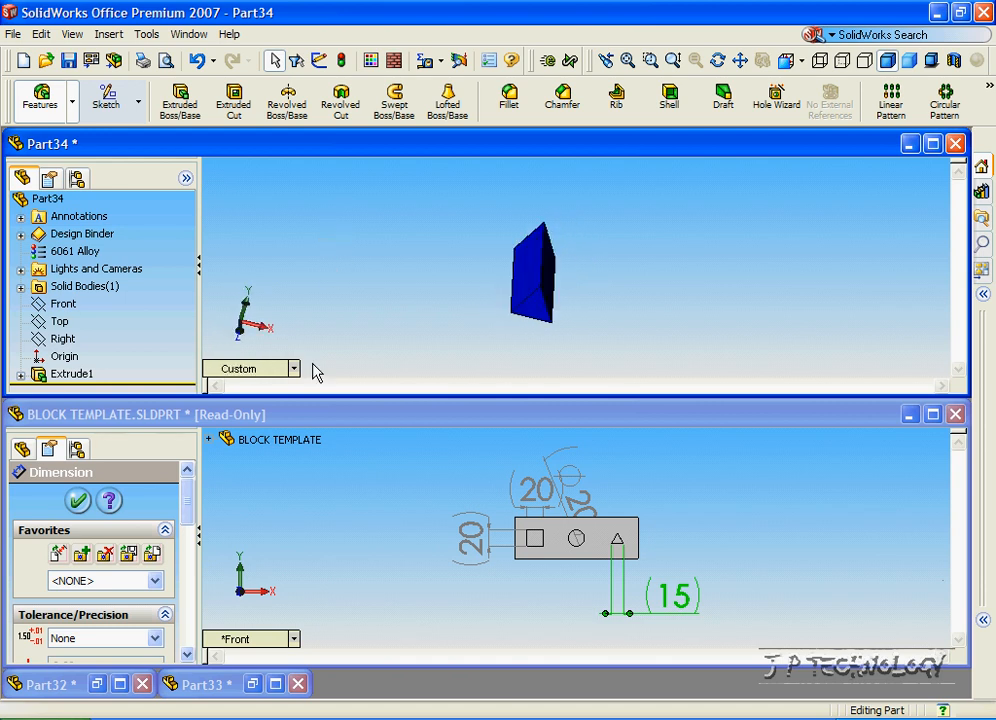
- Restore the minimized cylinder and square peg parts, tile all four documents horizontally, and make BLOCK TEMPLATE the active document
{"action": "left_click", "coordinate": [256, 689]}
{"action": "left_click", "coordinate": [97, 686]}
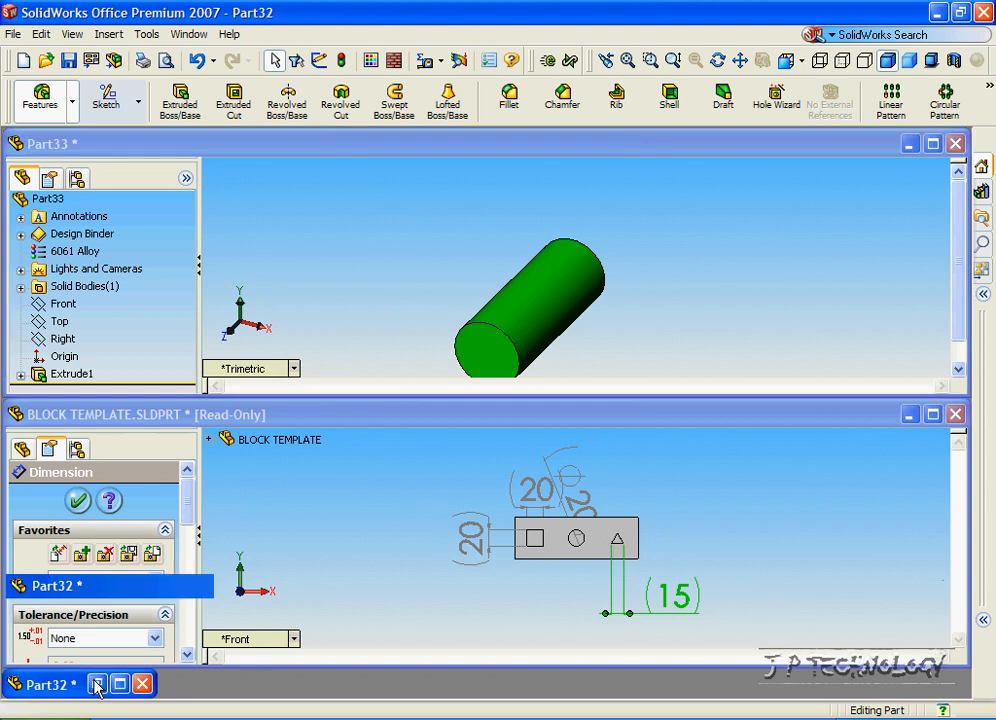
{"action": "left_click", "coordinate": [188, 34]}
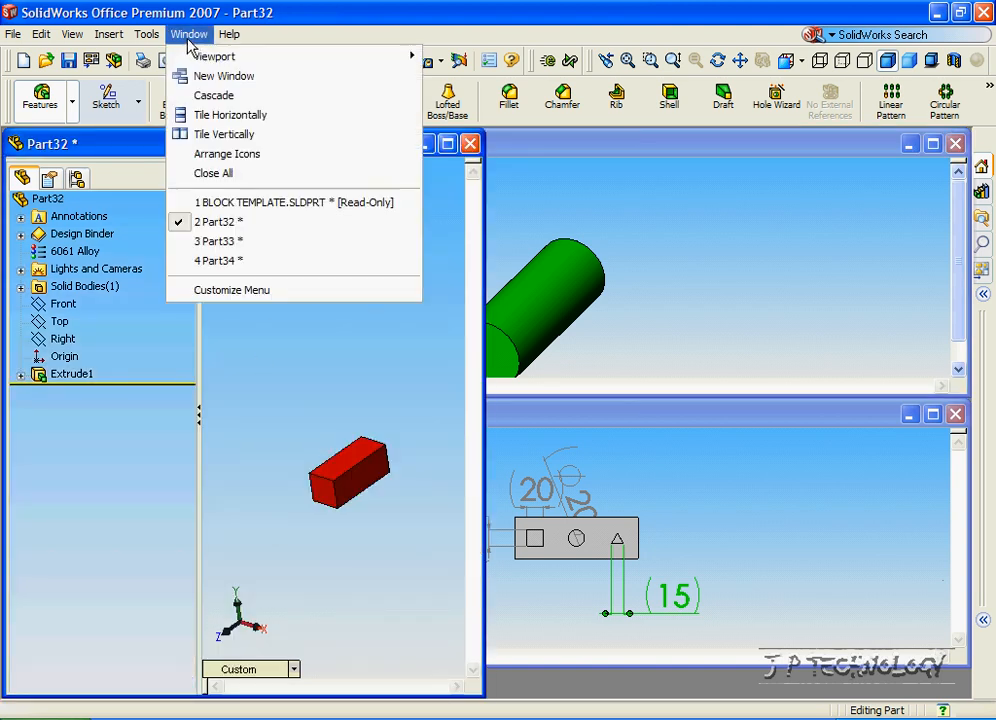
{"action": "left_click", "coordinate": [218, 117]}
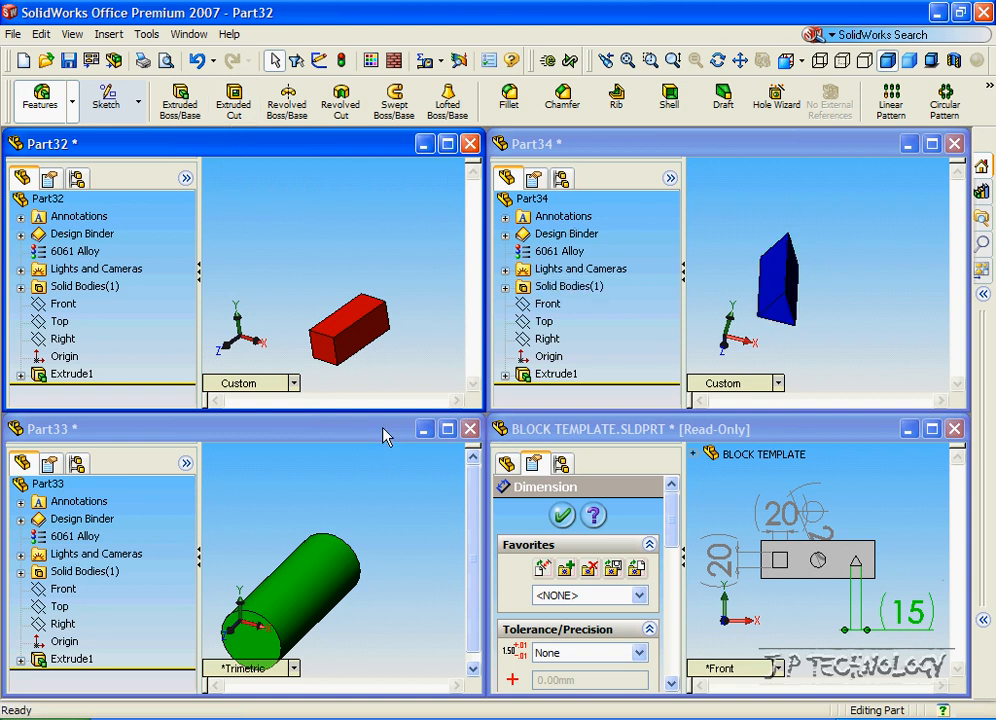
{"action": "left_click", "coordinate": [803, 443]}
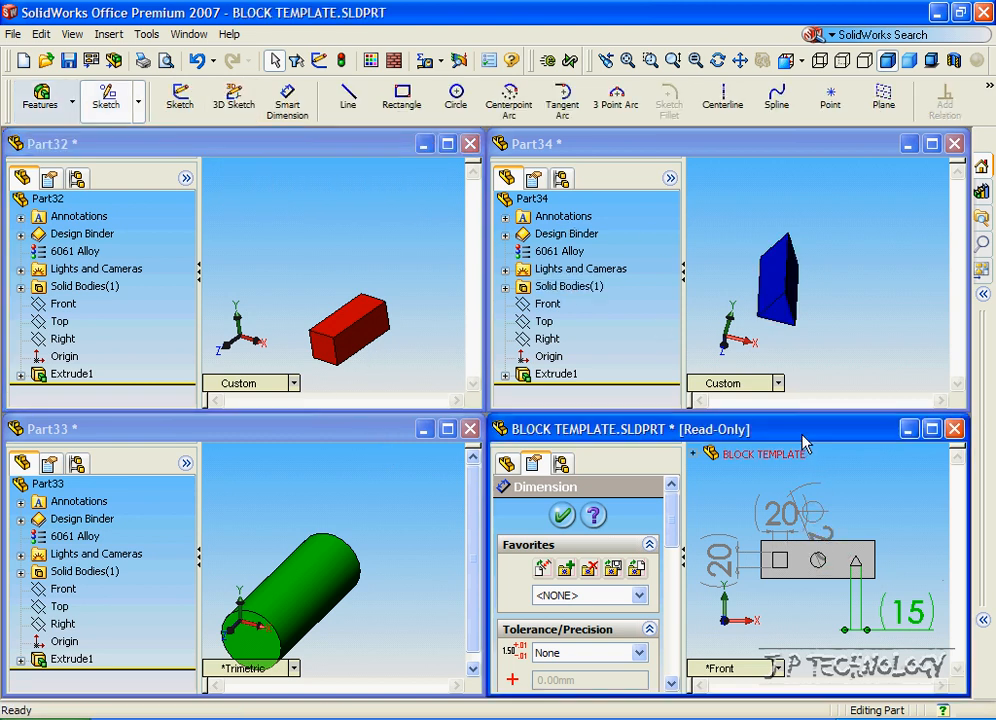